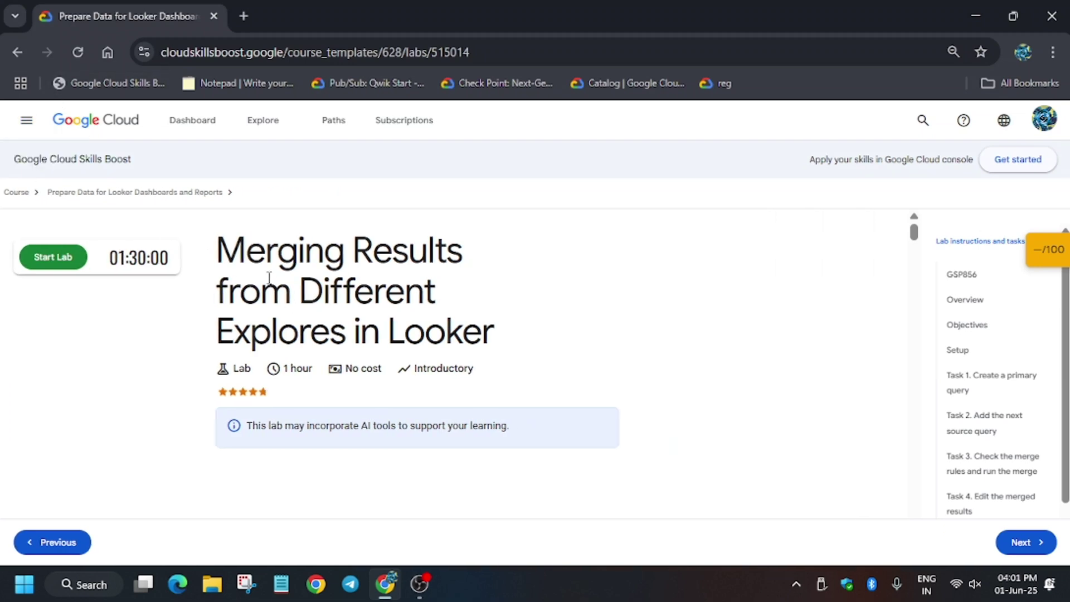
Start the Merging Results from Different Explores lab to provision its Looker instance
click(42, 262)
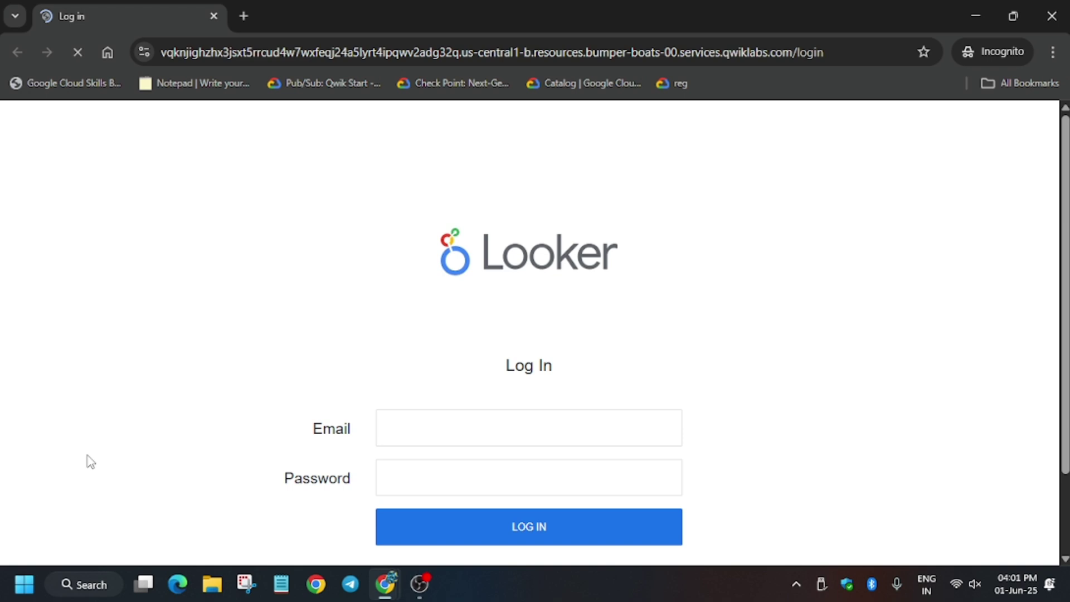
Sign in to Looker by pasting the lab's username and password into the login form
key(alt+Tab)
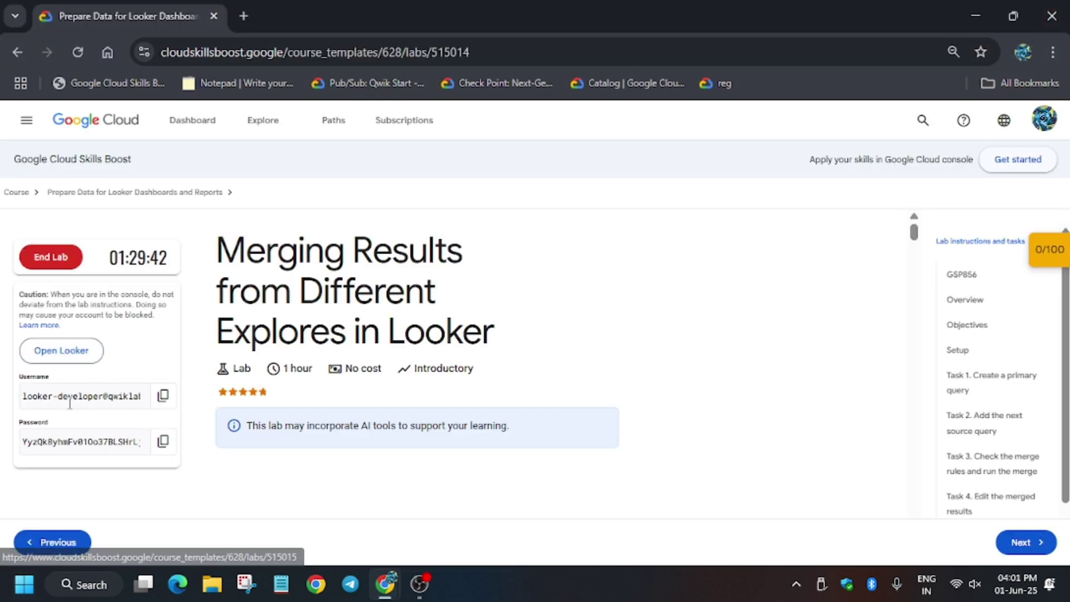
click(163, 396)
key(alt+Tab)
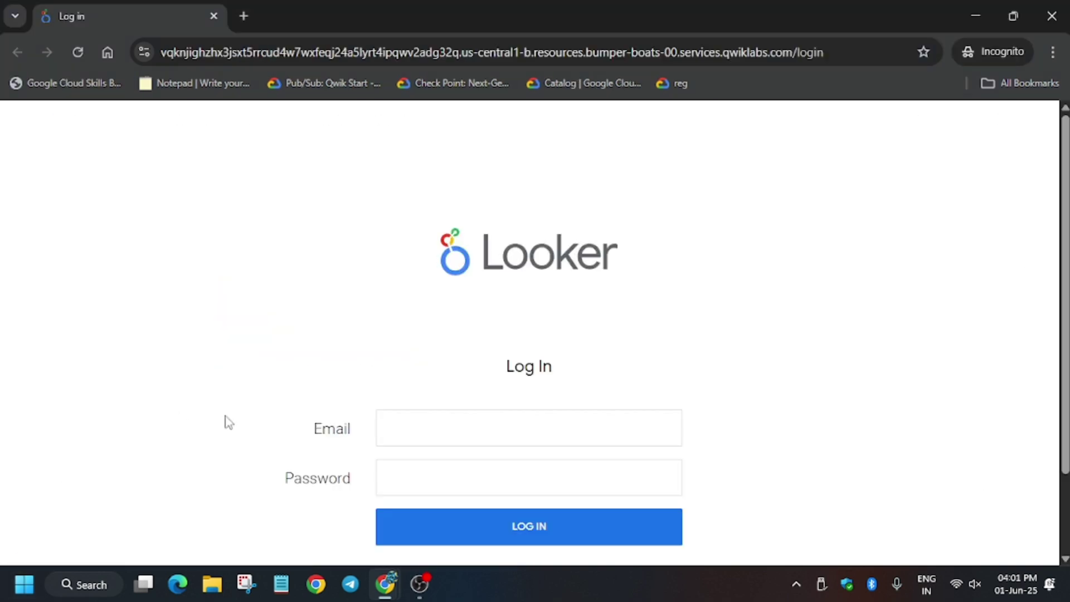
key(ctrl+v)
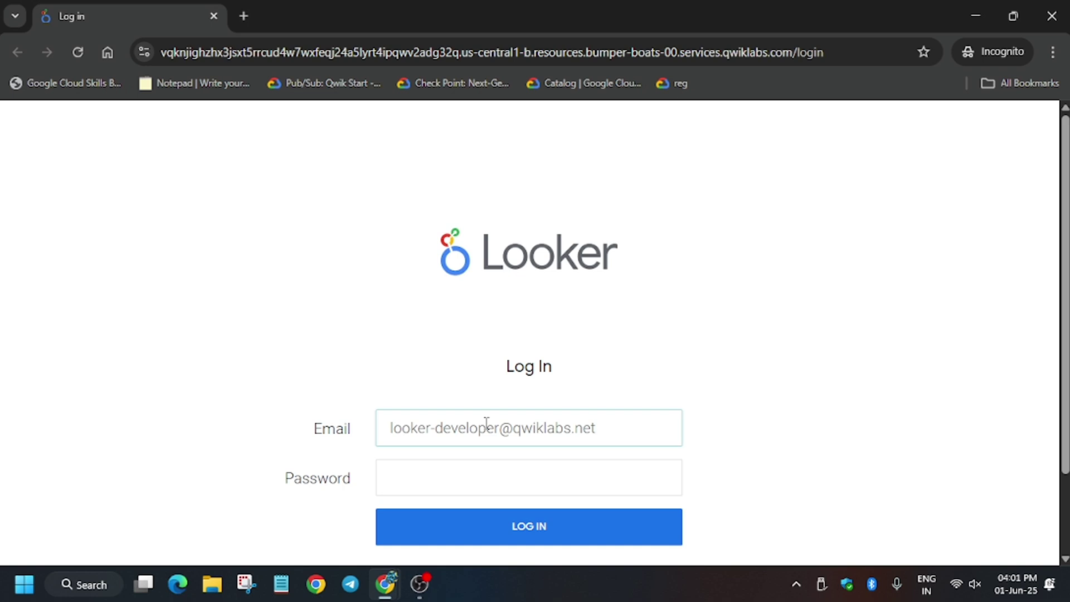
key(alt+Tab)
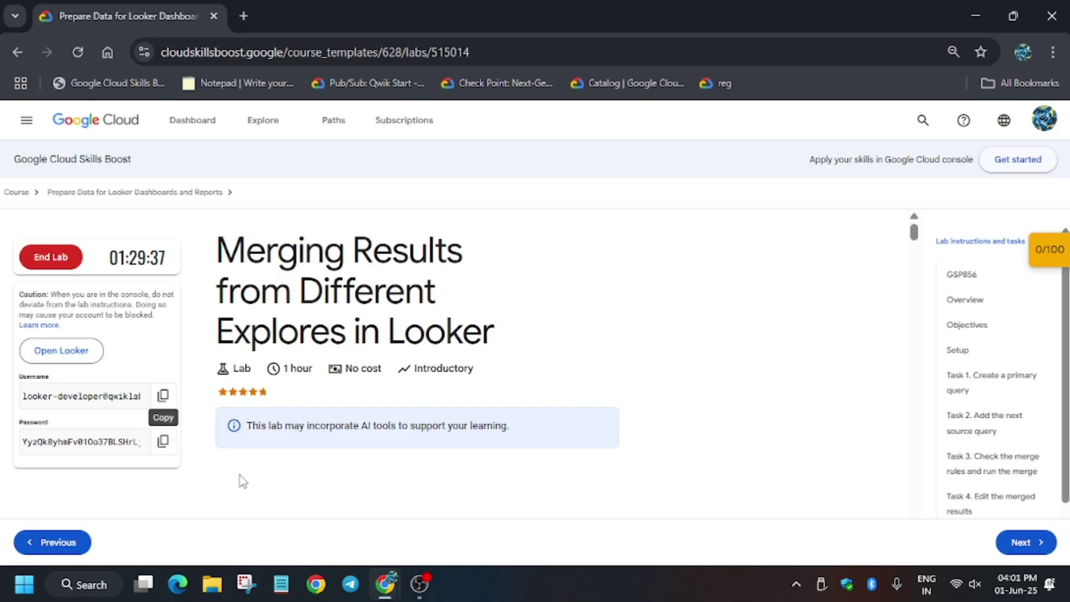
click(163, 441)
key(alt+Tab)
click(406, 474)
key(ctrl+v)
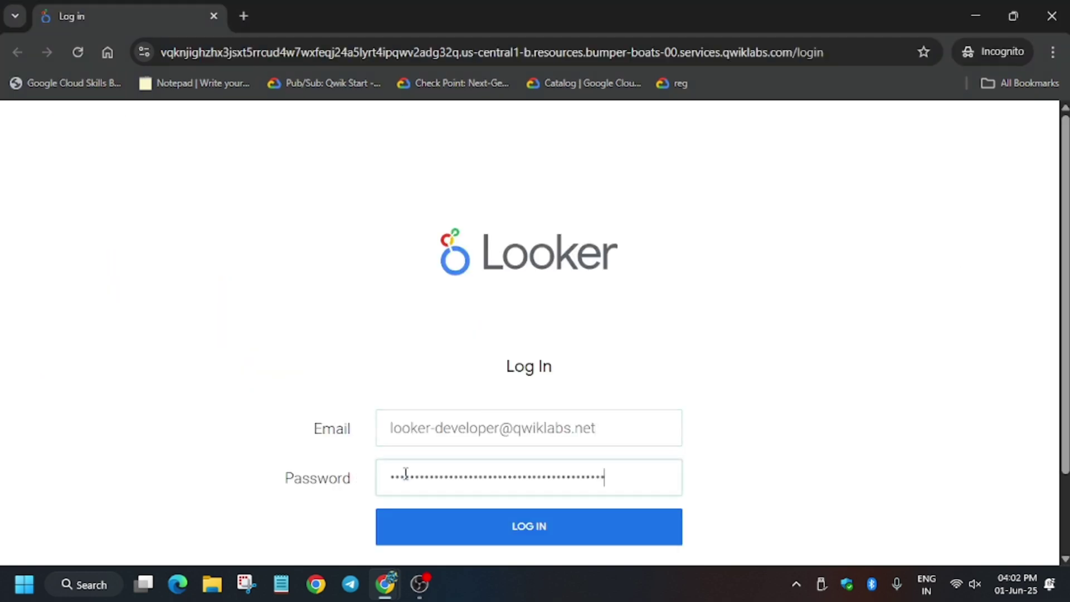
click(427, 528)
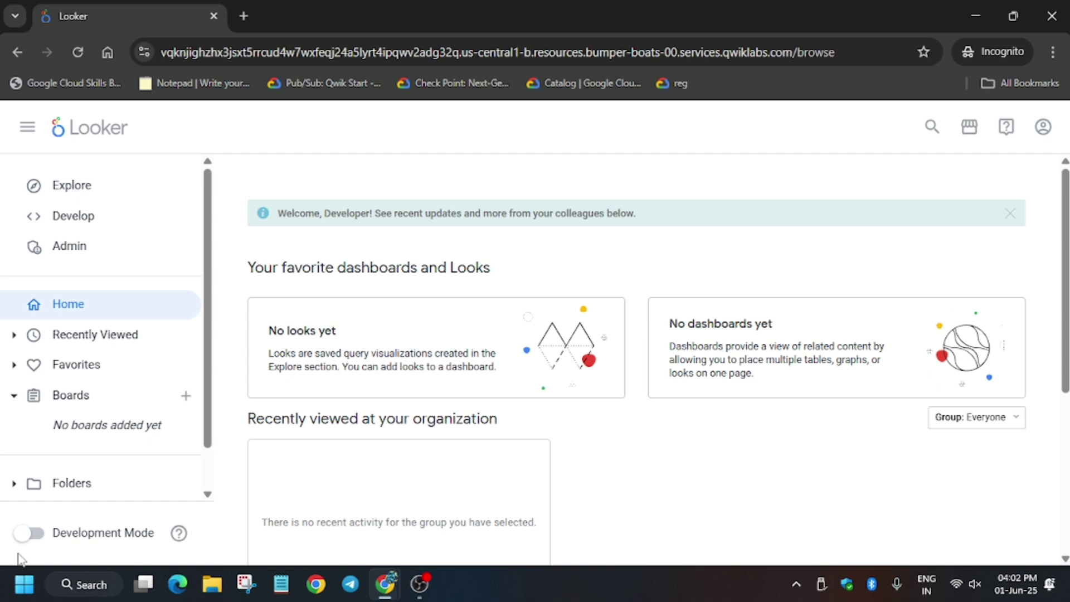
Turn on Development Mode and bring up the lab's Task 1 'Create a primary query' instructions
click(24, 534)
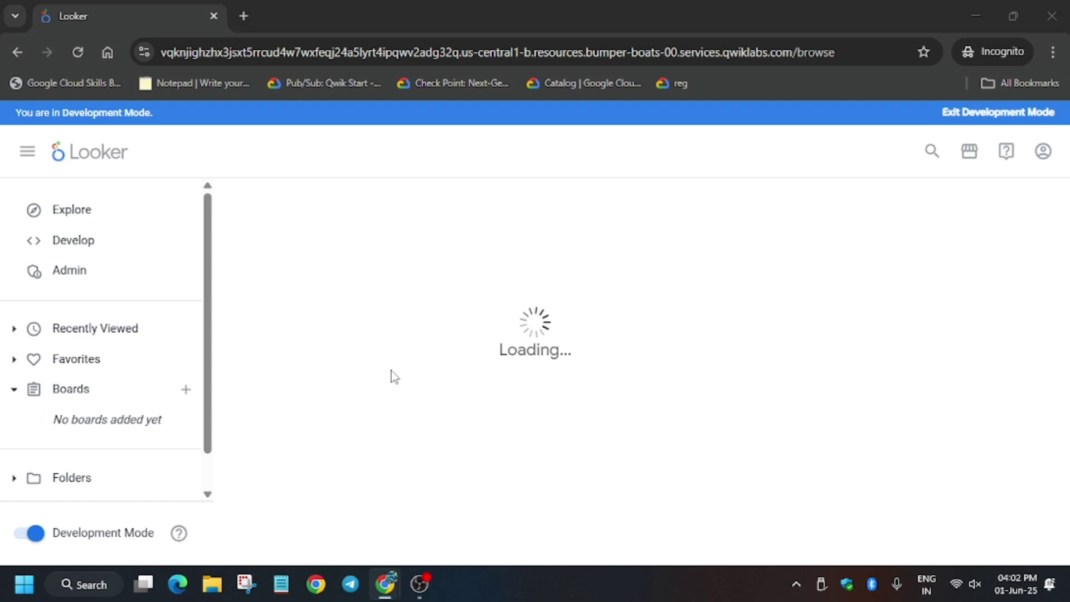
key(alt+Tab)
click(991, 398)
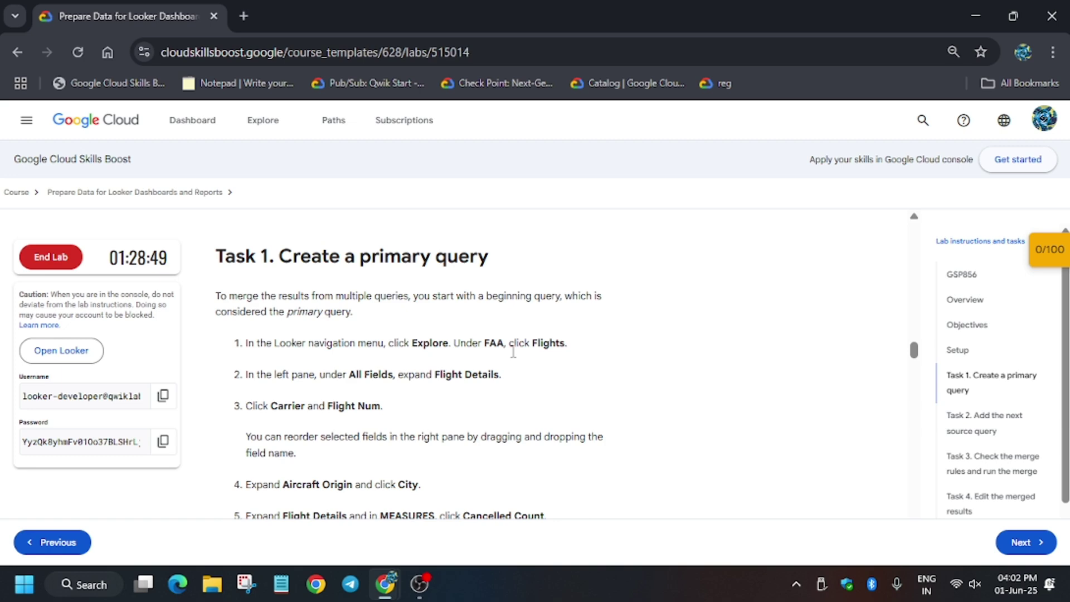
Open the Flights Explore under the FAA model
scroll(510, 351, up, 5)
scroll(499, 350, down, 10)
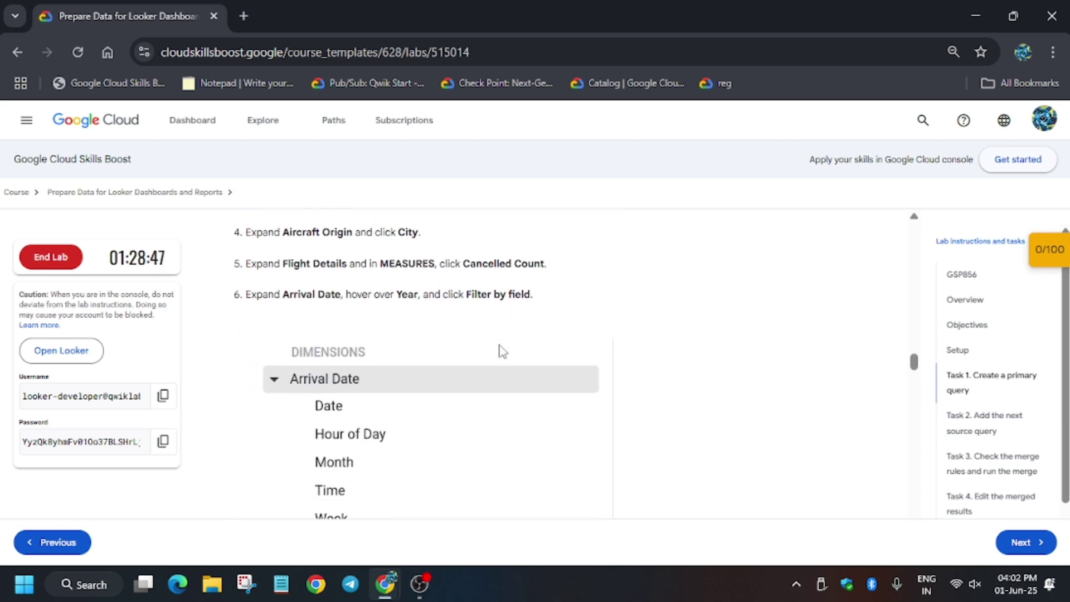
scroll(501, 350, up, 5)
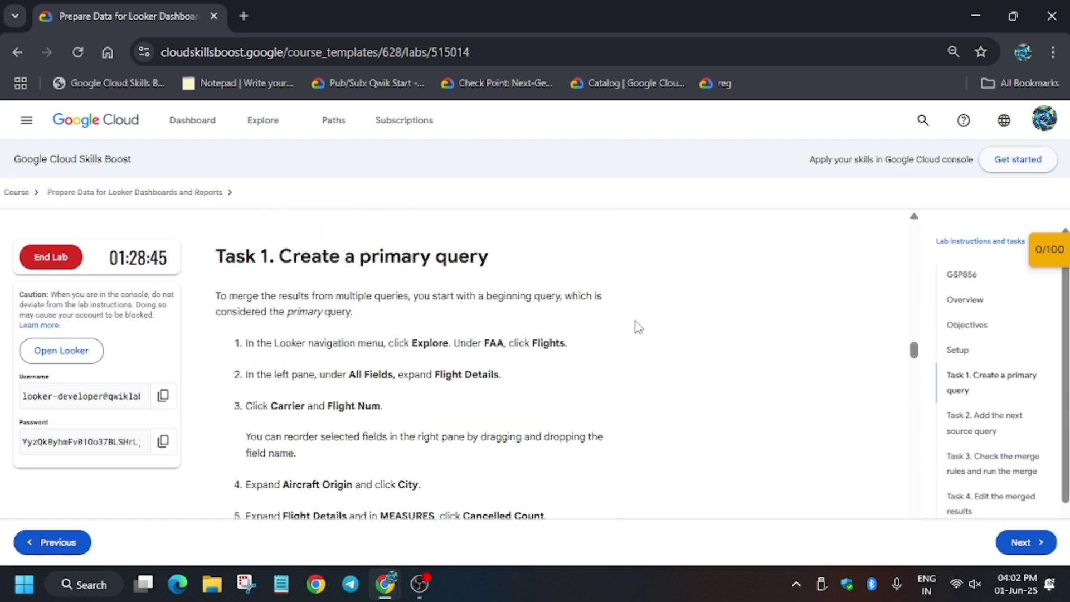
key(alt+Tab)
click(121, 220)
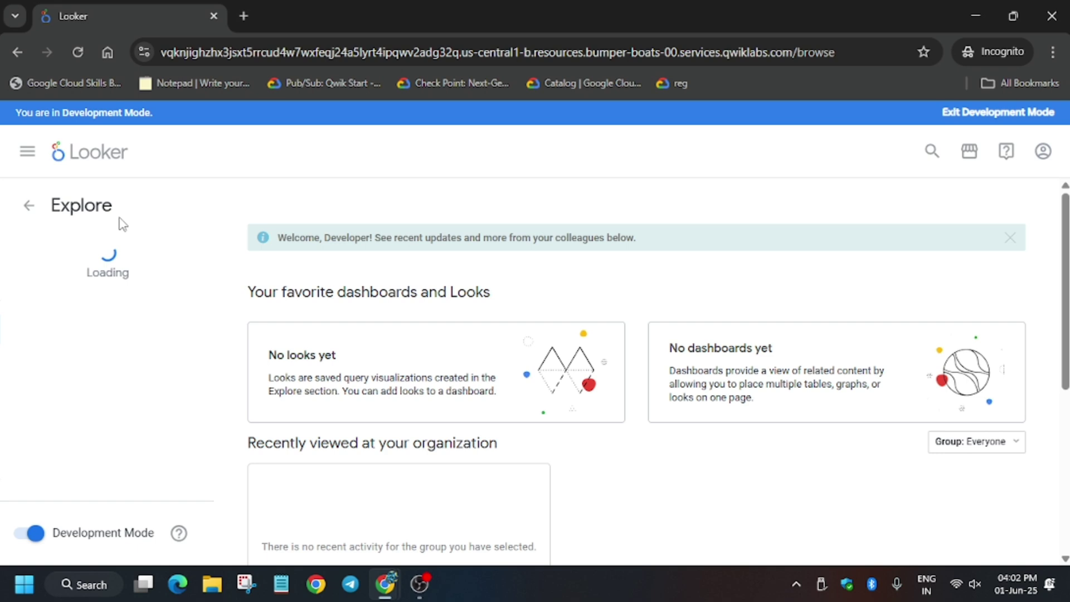
click(49, 399)
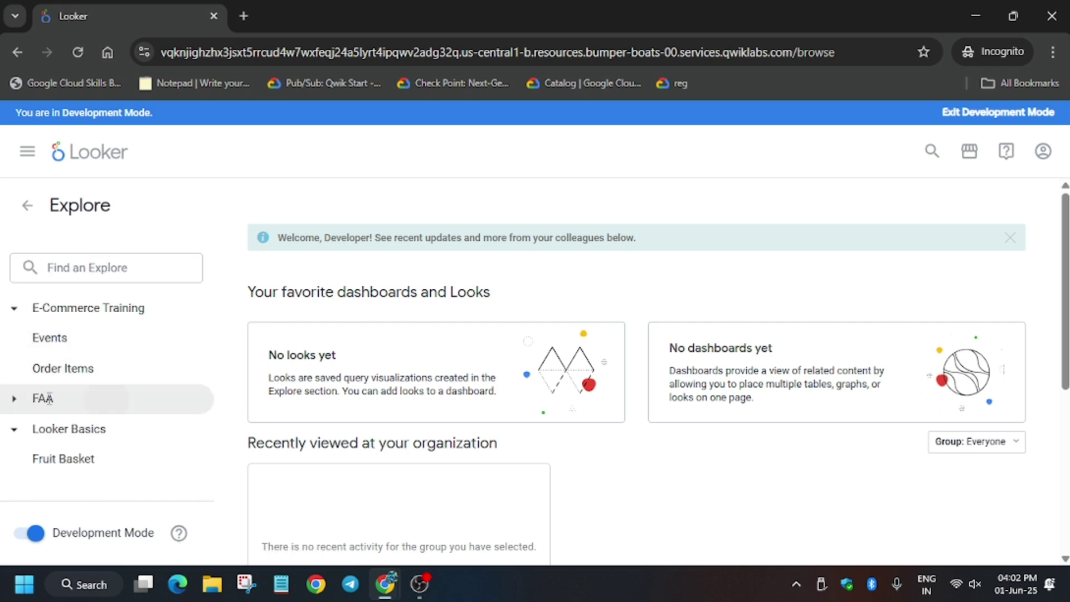
click(49, 399)
click(48, 454)
Copy the field name Carrier from step 3 of the lab instructions
key(alt+Tab)
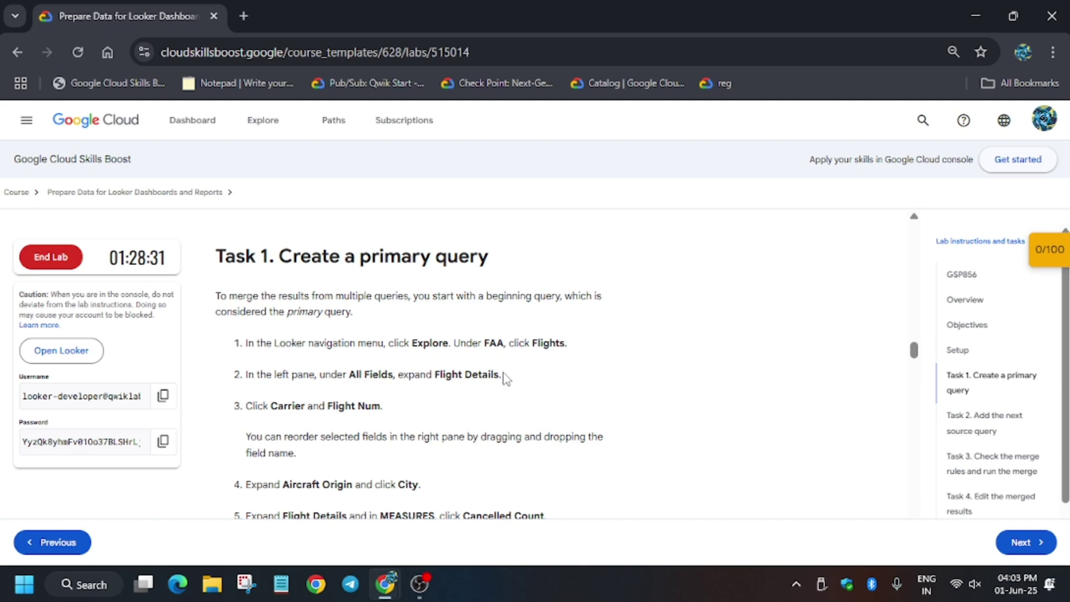
key(alt+Tab)
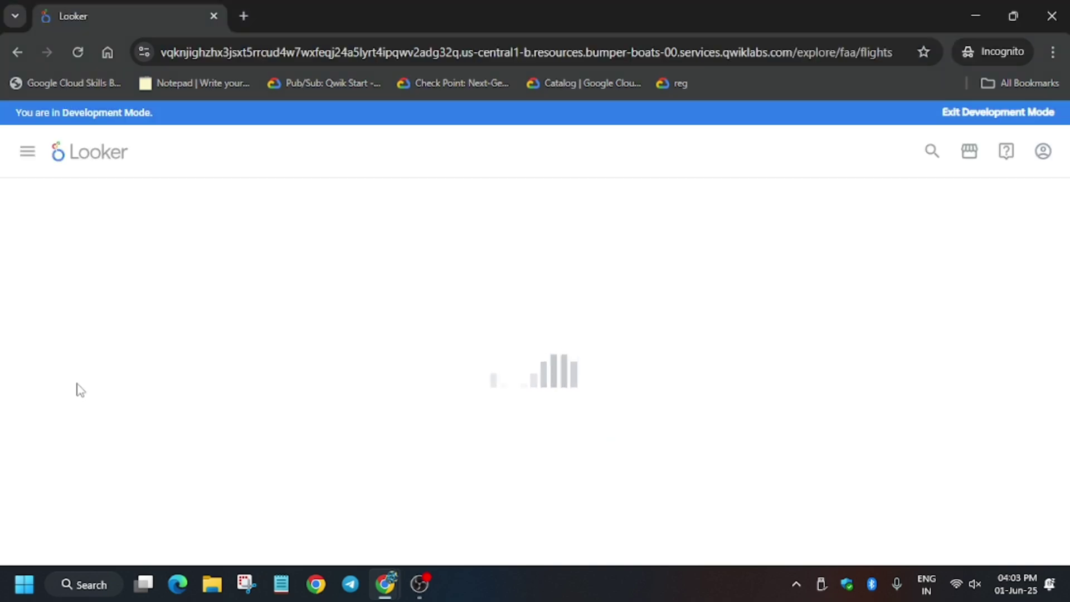
key(alt+Tab)
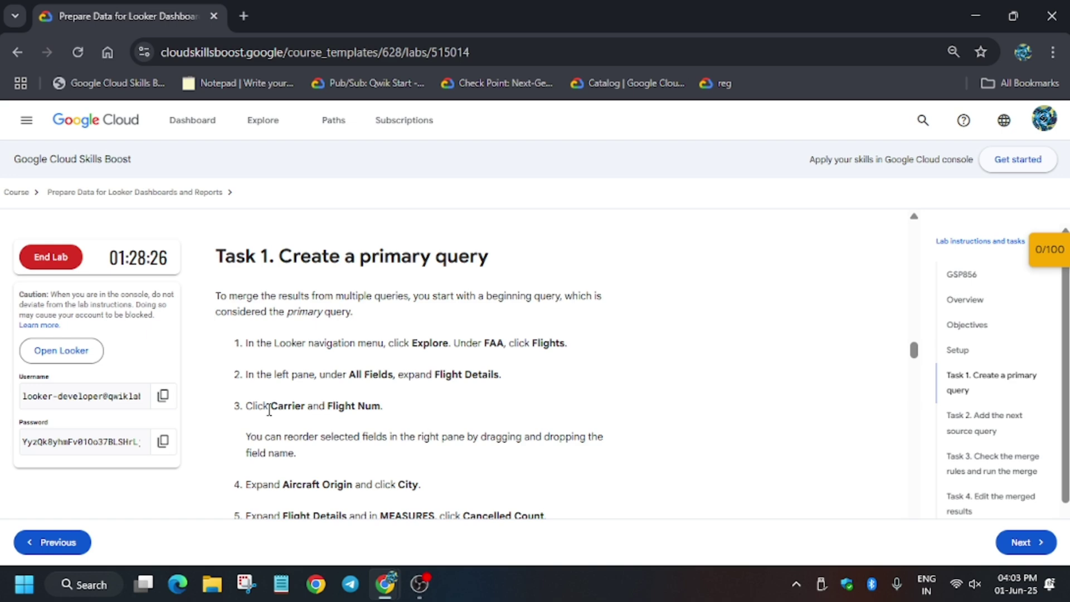
drag(271, 406, 306, 409)
Search the field list for Carrier and add Flights Details Carrier to the query
key(alt+Tab)
click(165, 279)
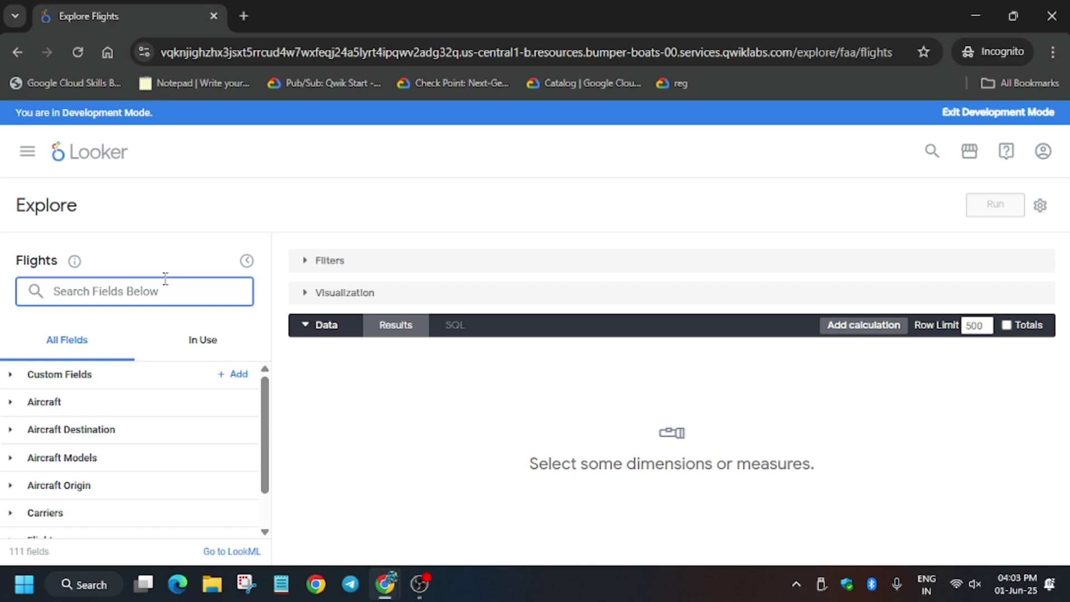
key(ctrl+v)
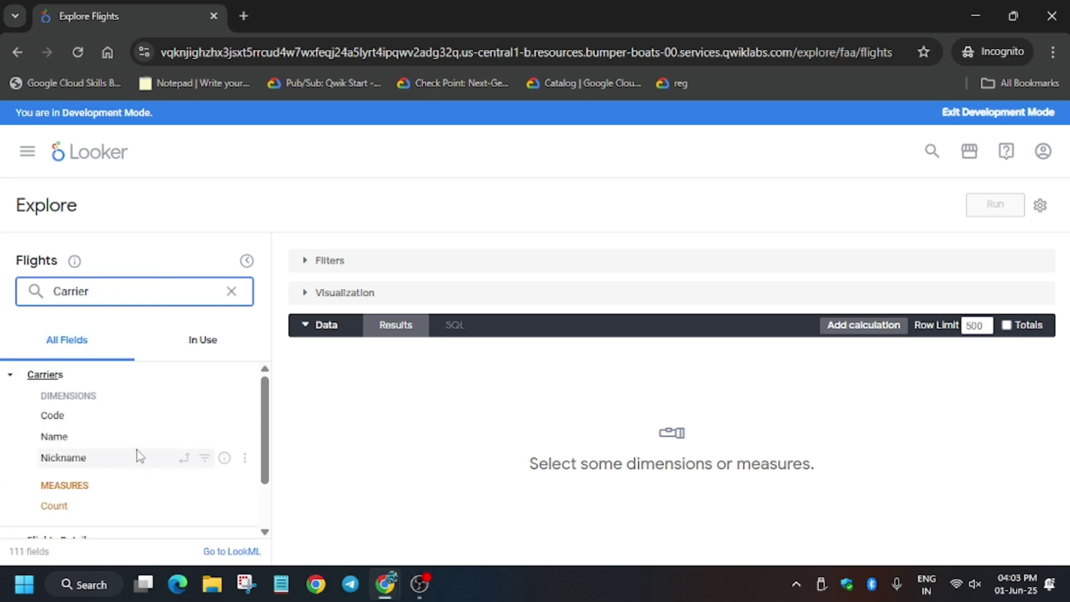
scroll(136, 453, down, 1)
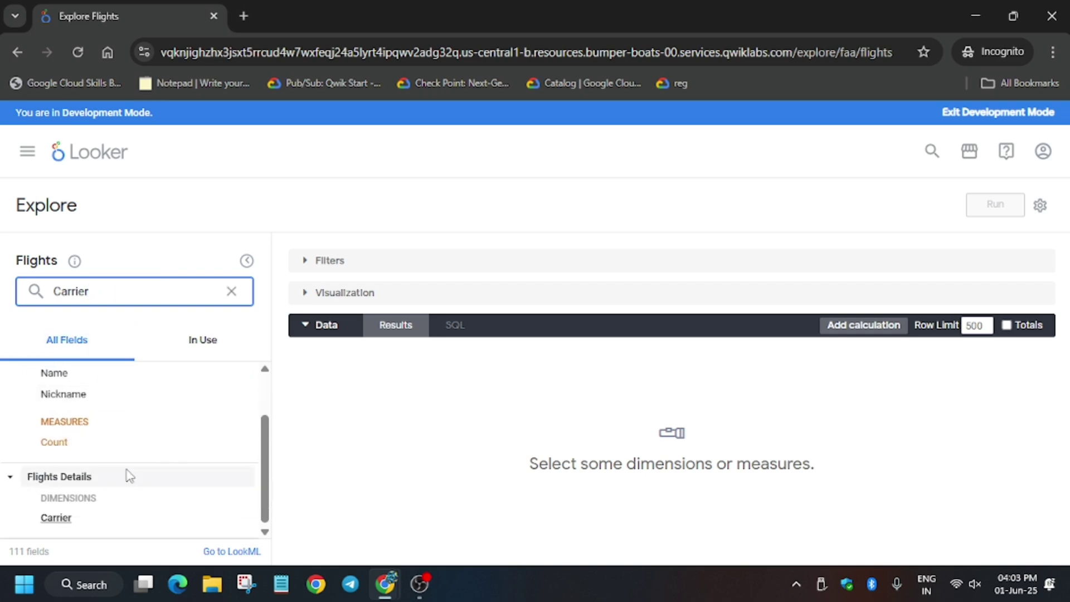
key(alt+Tab)
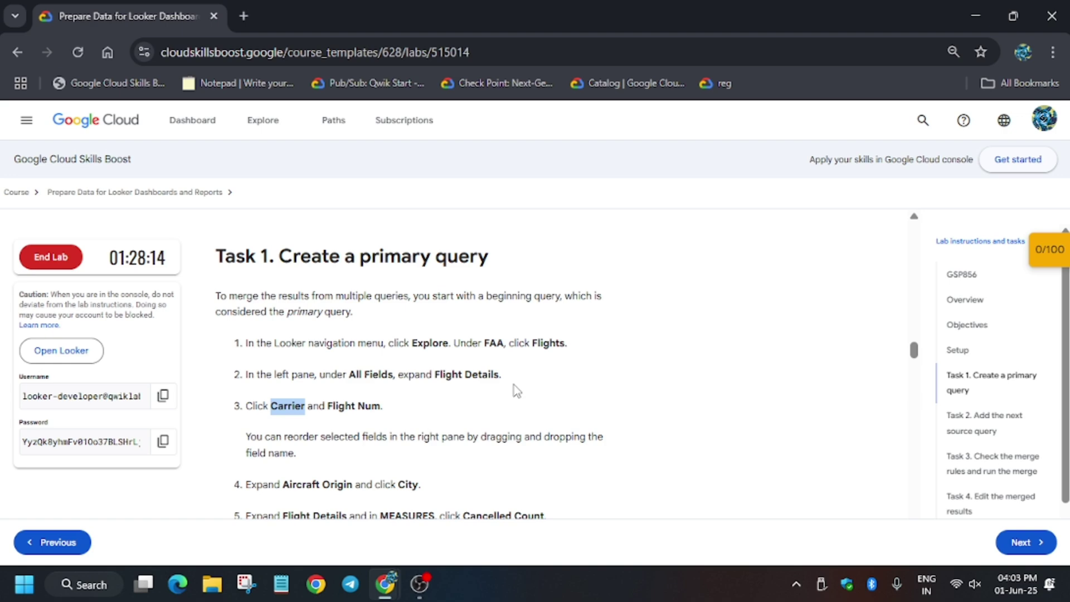
key(alt+Tab)
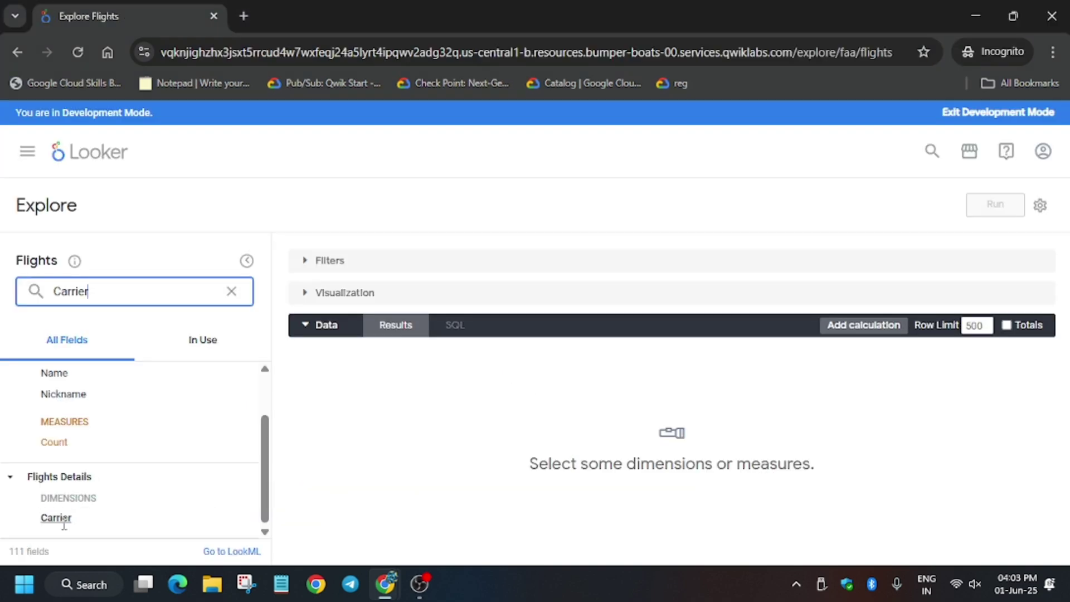
click(63, 519)
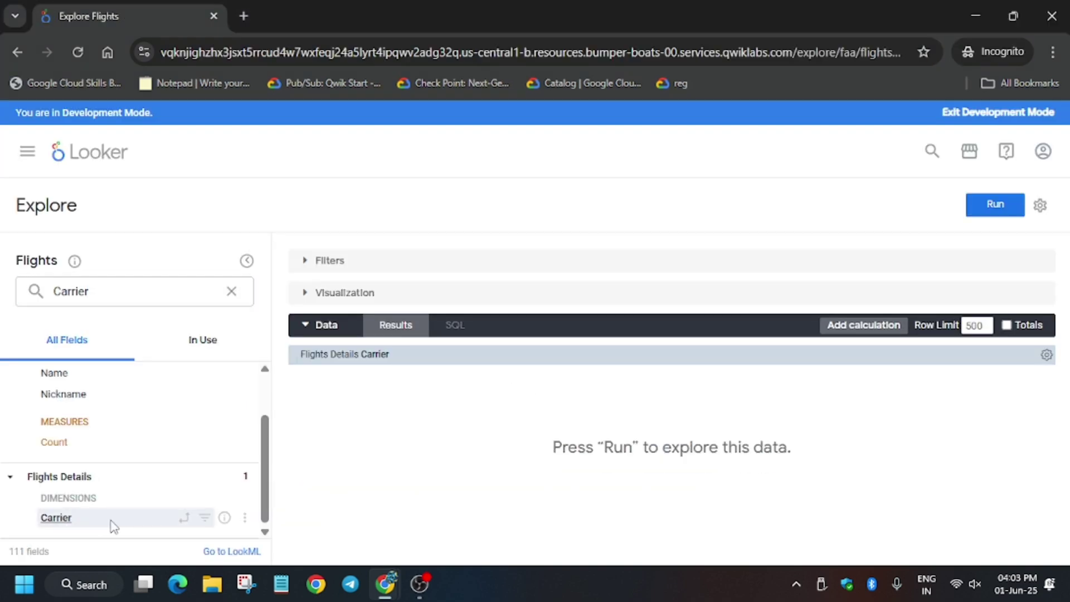
Copy Flight Num from the instructions and add it as the second query column
key(alt+Tab)
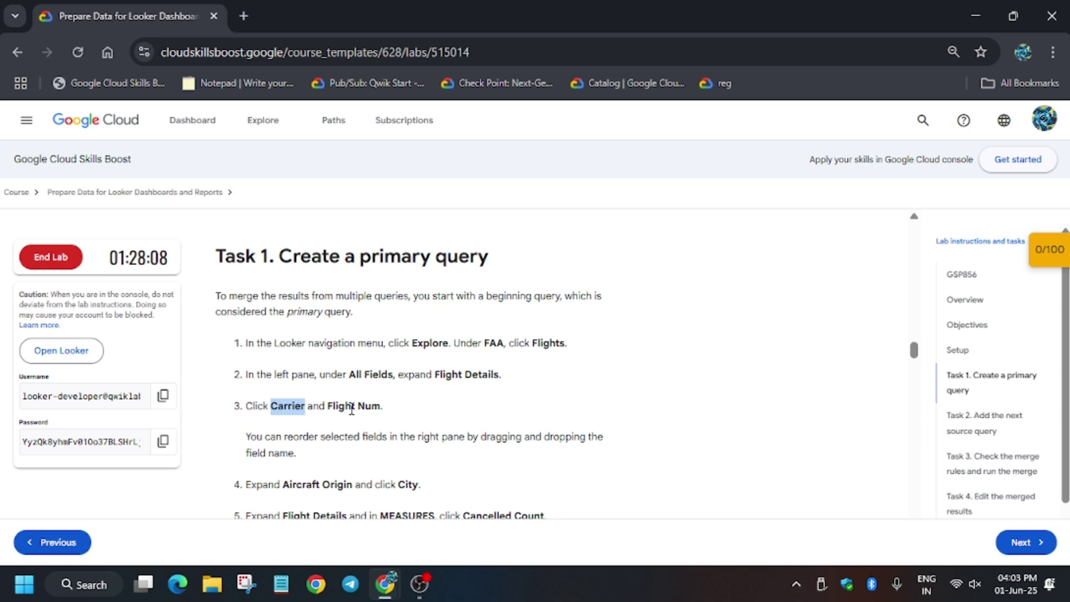
drag(327, 406, 380, 407)
key(ctrl+c)
click(339, 410)
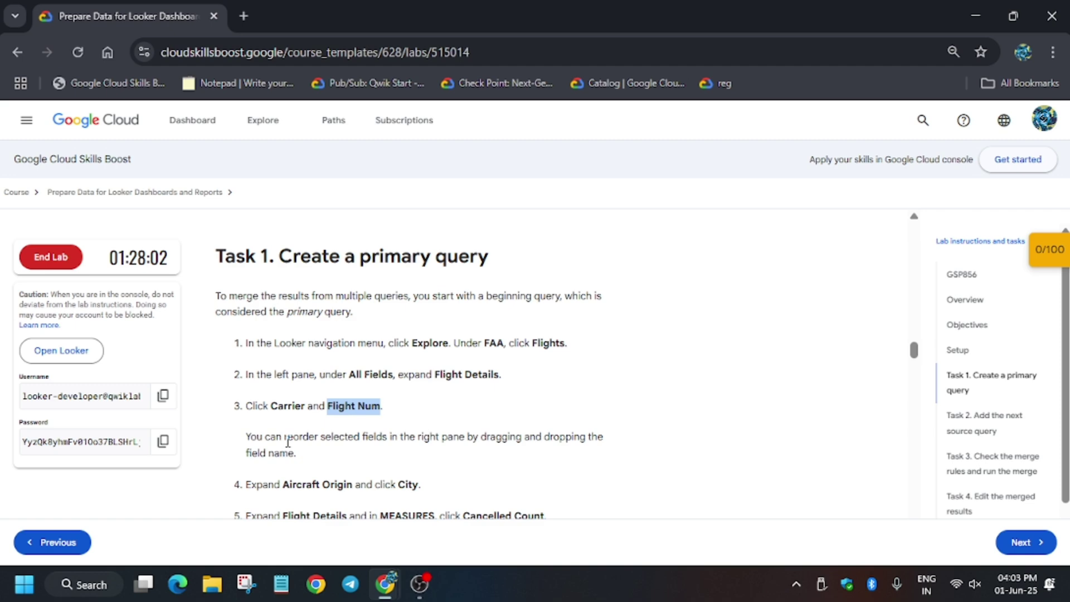
key(alt+Tab)
double_click(182, 294)
key(ctrl+v)
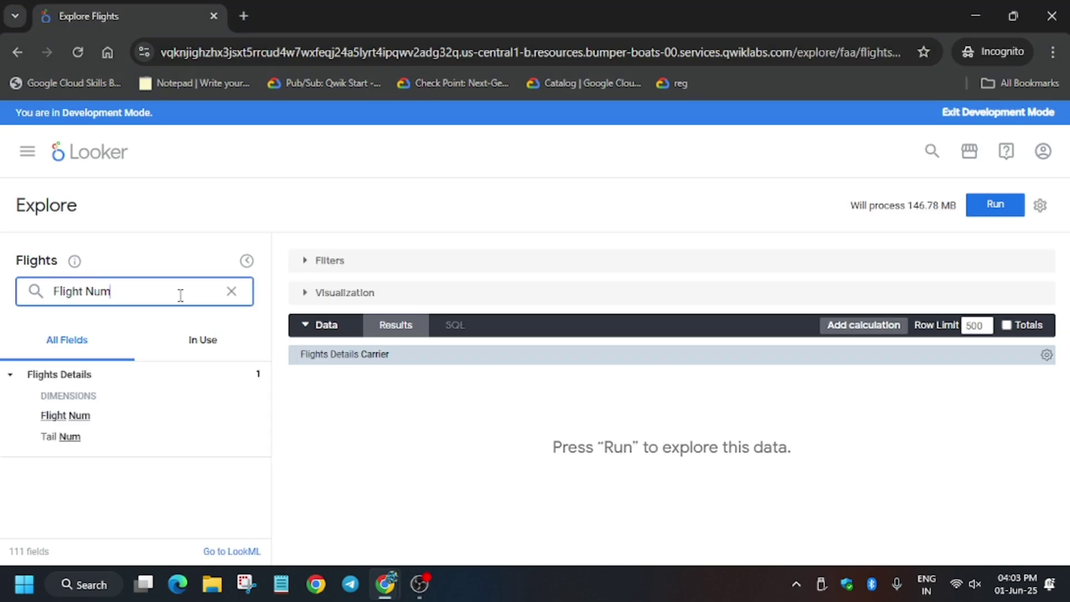
click(73, 416)
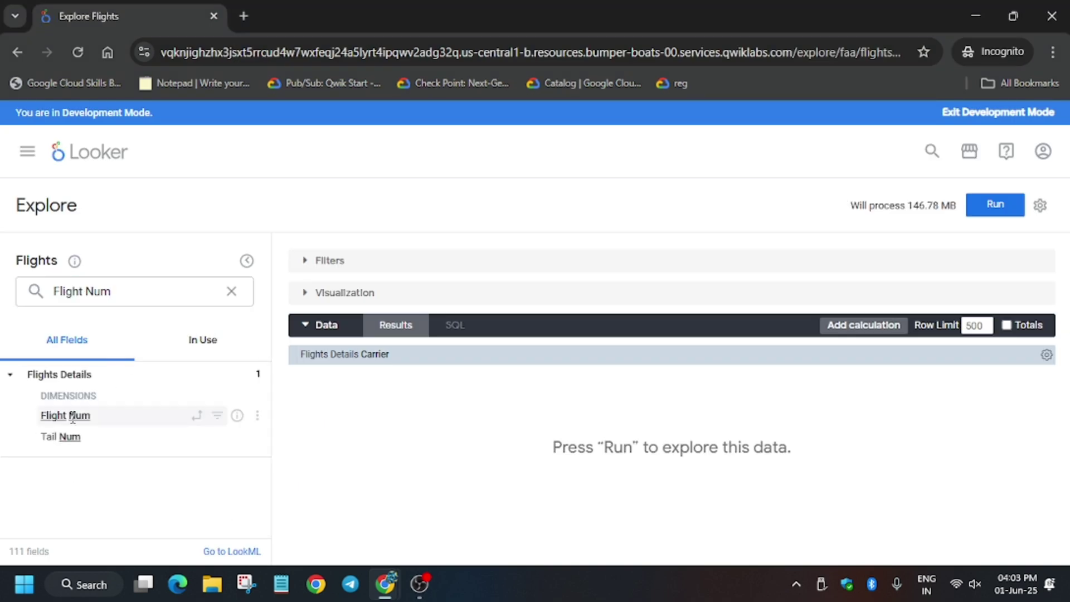
Copy the next field name, City, from the lab instructions
key(alt+Tab)
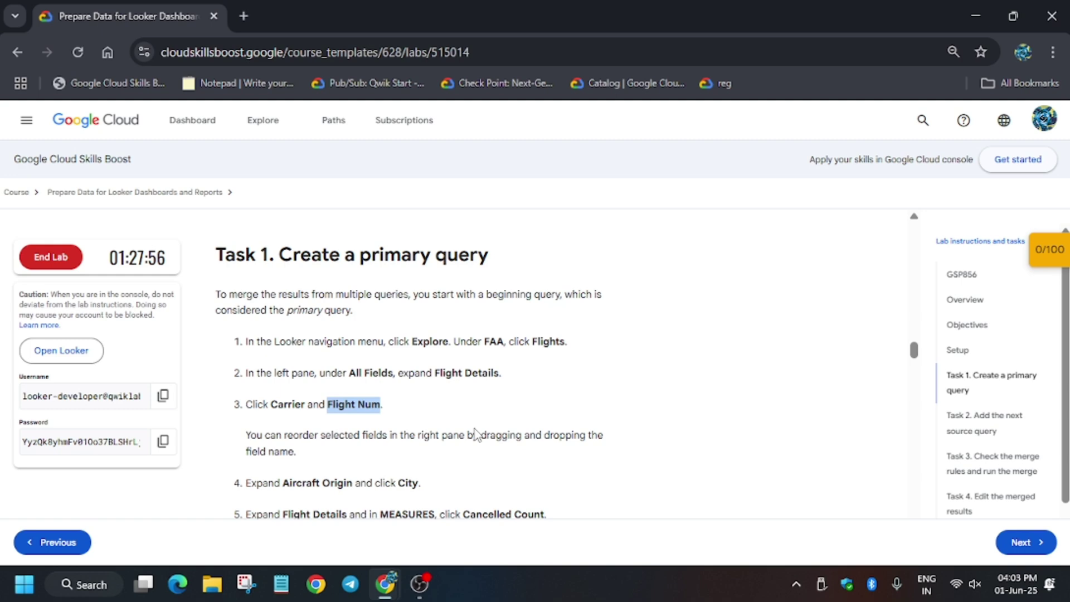
scroll(392, 385, down, 3)
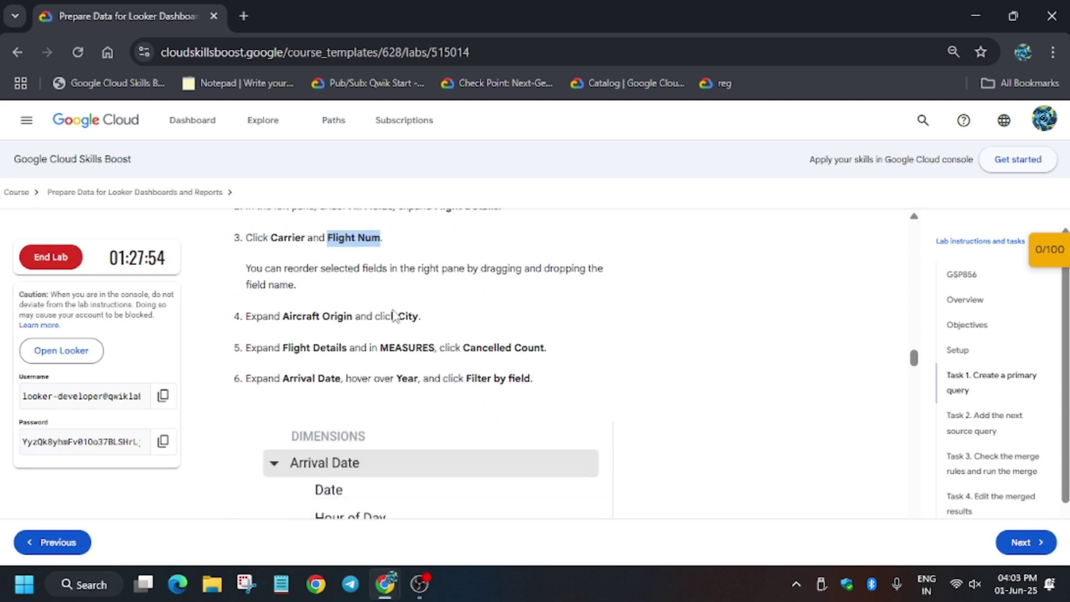
drag(398, 317, 420, 317)
key(ctrl+c)
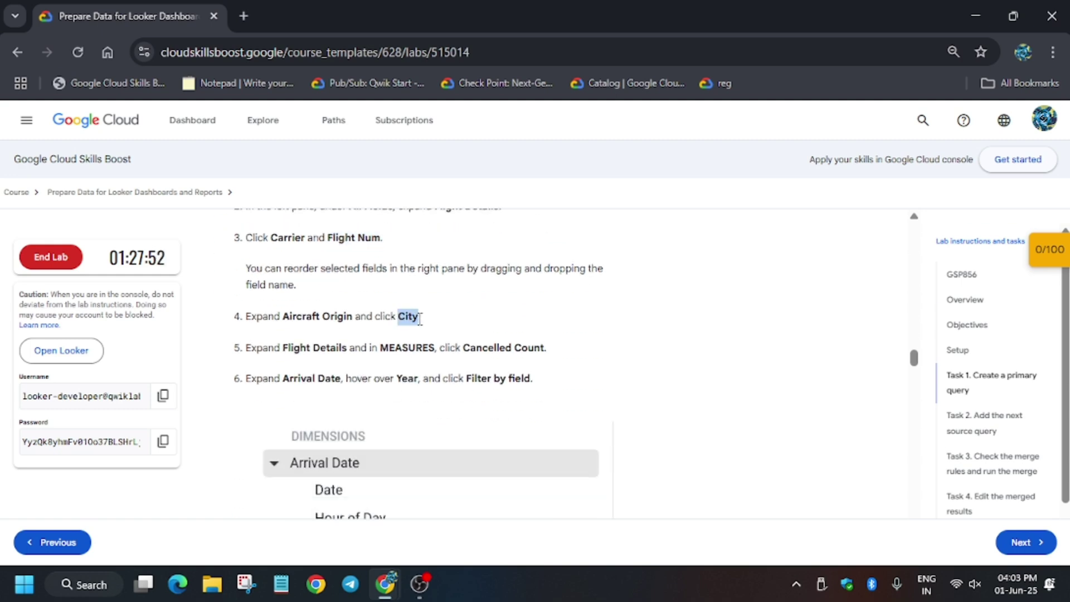
key(alt+Tab)
Search the field list for City and add Aircraft Origin City to the query
click(203, 289)
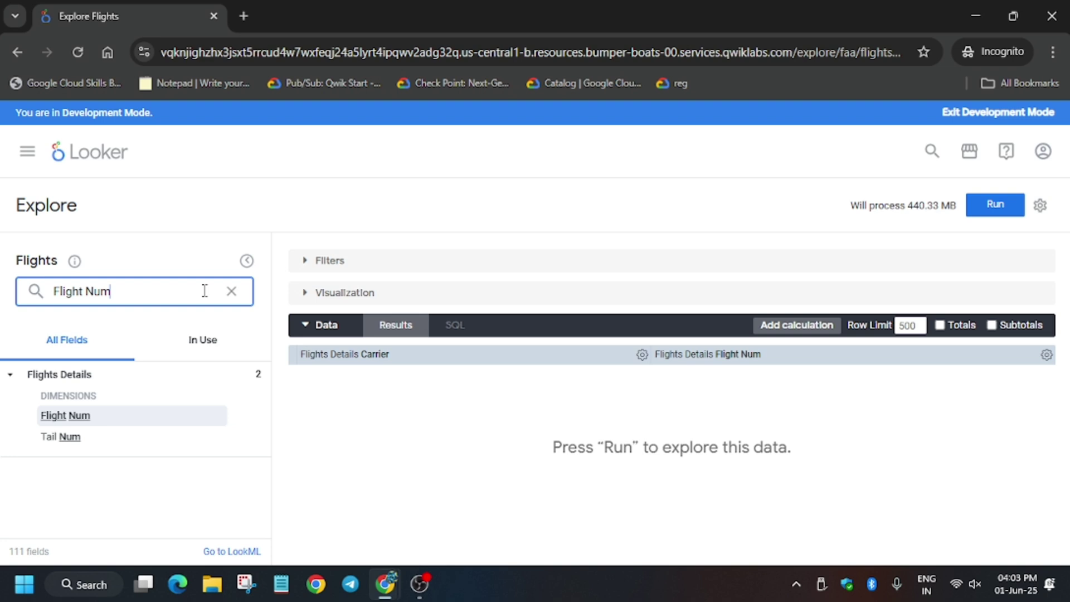
key(ctrl+a)
key(ctrl+v)
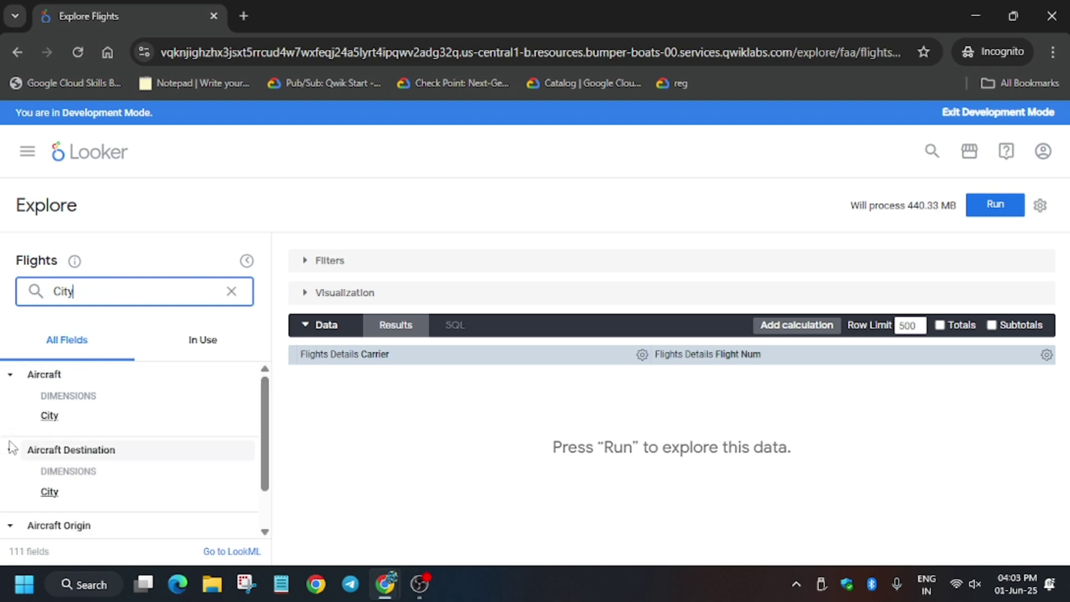
scroll(101, 502, down, 1)
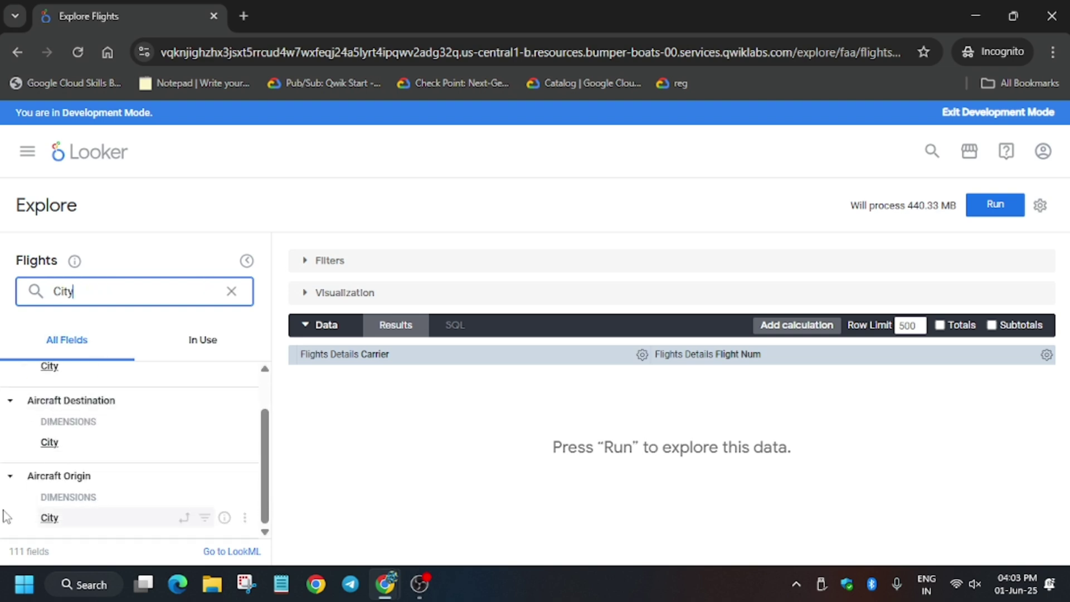
click(50, 519)
Add the Flights Details Cancelled Count measure, then copy 'Year' from the instructions
key(alt+Tab)
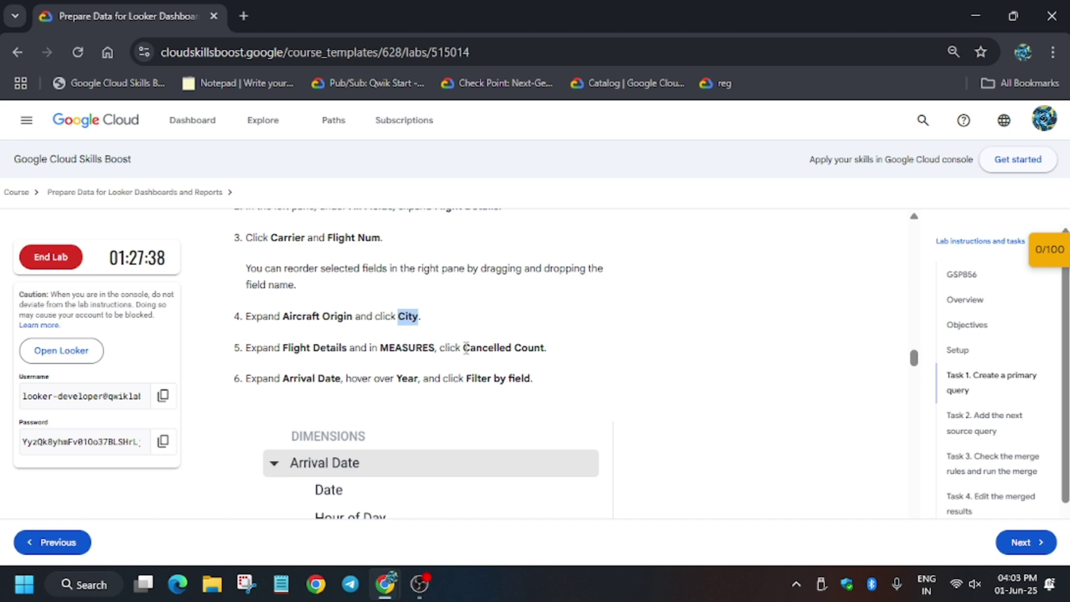
drag(466, 349, 546, 349)
key(ctrl+c)
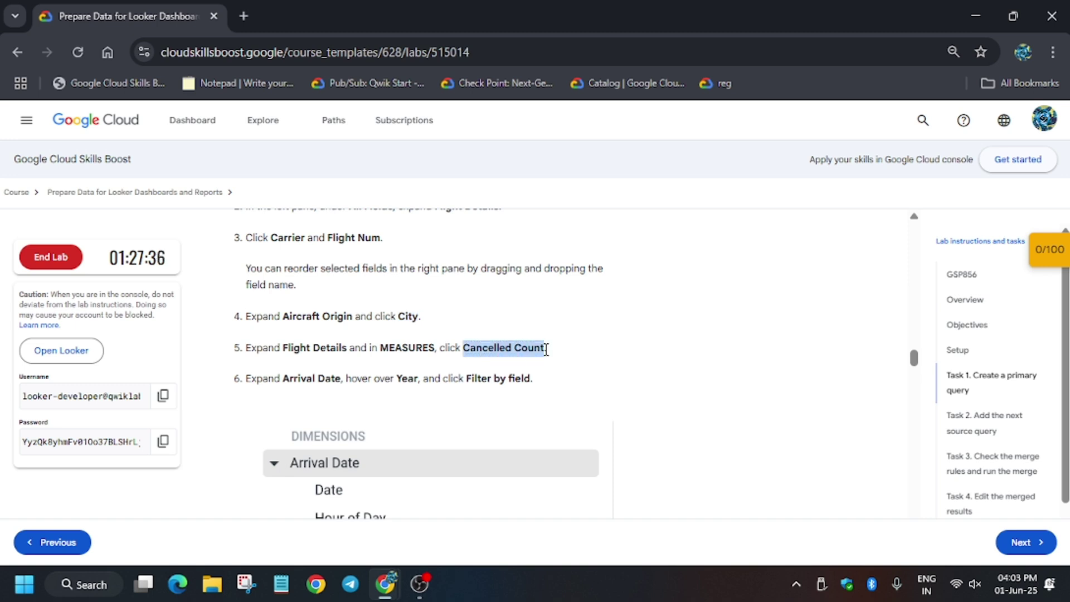
key(alt+Tab)
double_click(65, 290)
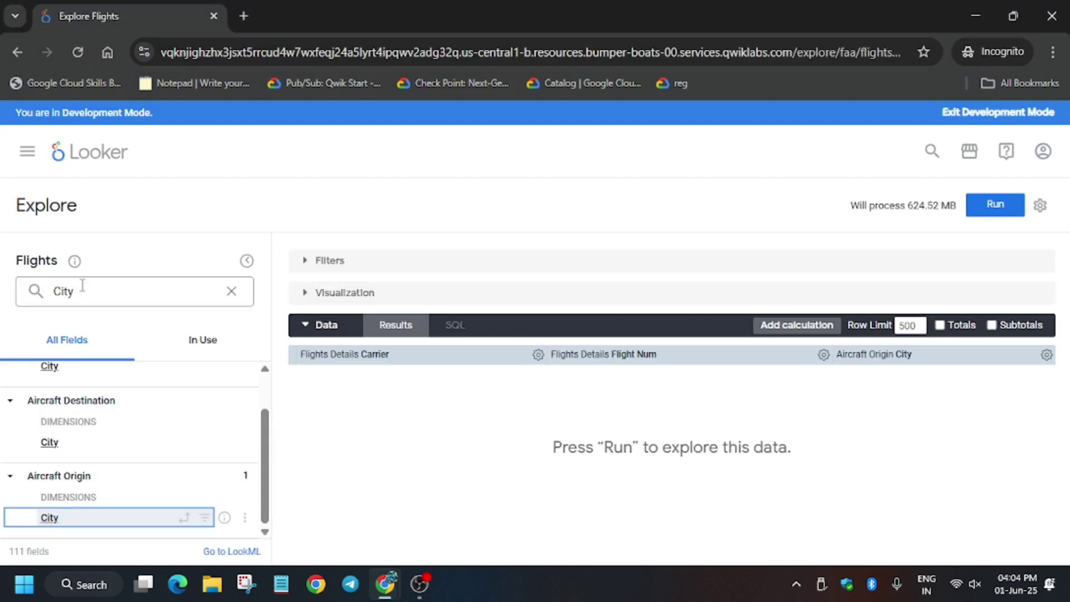
key(ctrl+v)
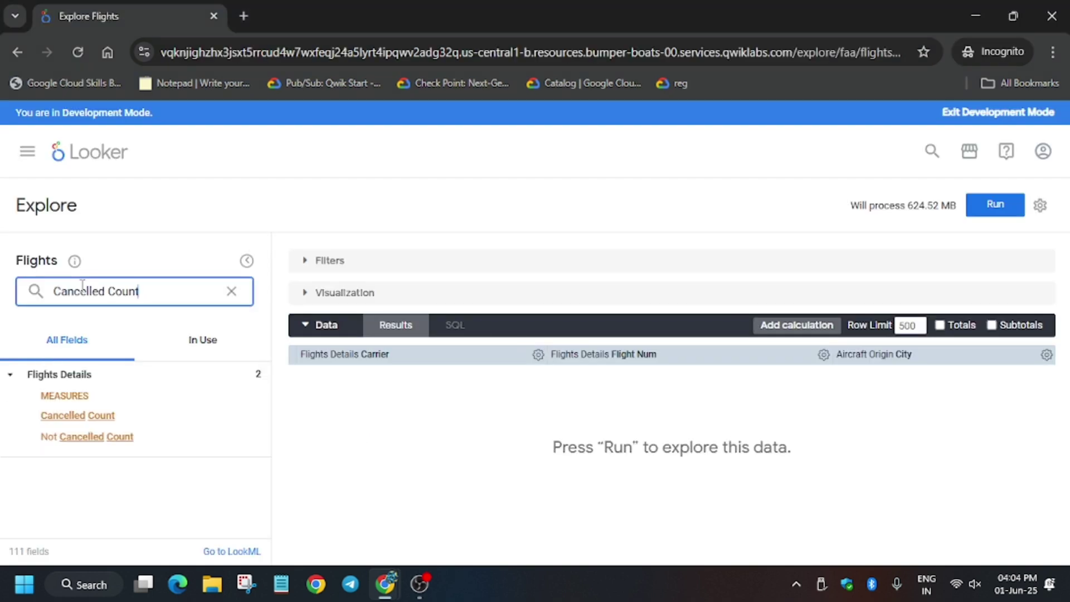
click(88, 415)
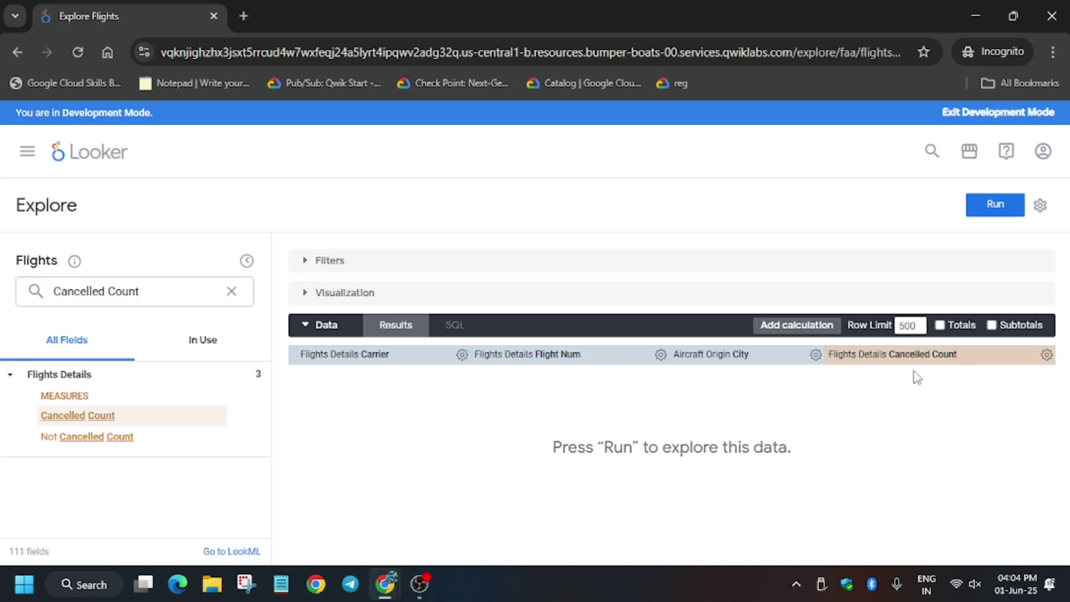
key(alt+Tab)
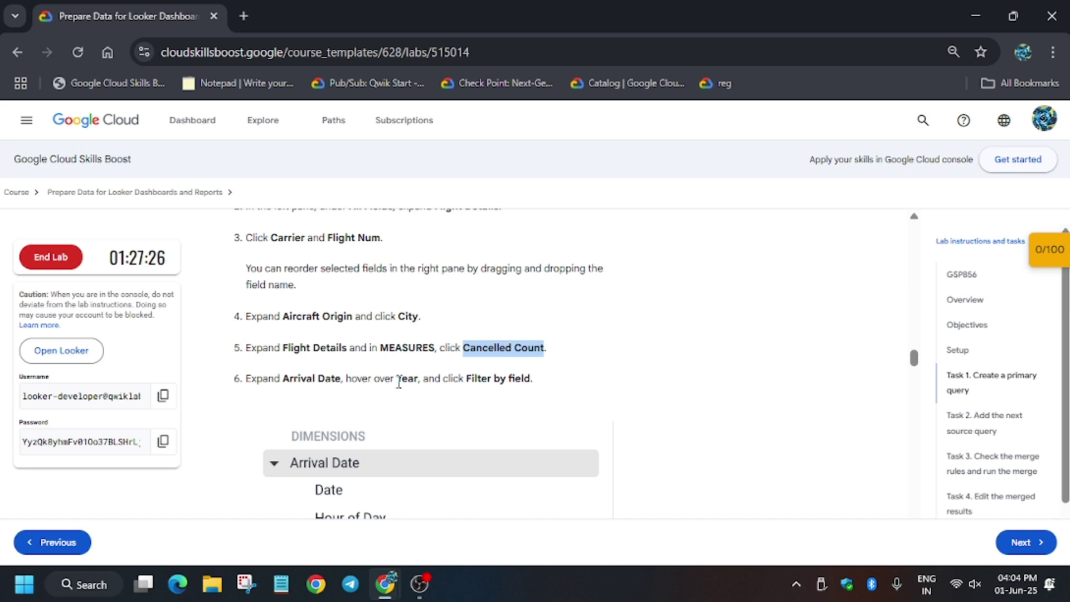
drag(396, 379, 415, 380)
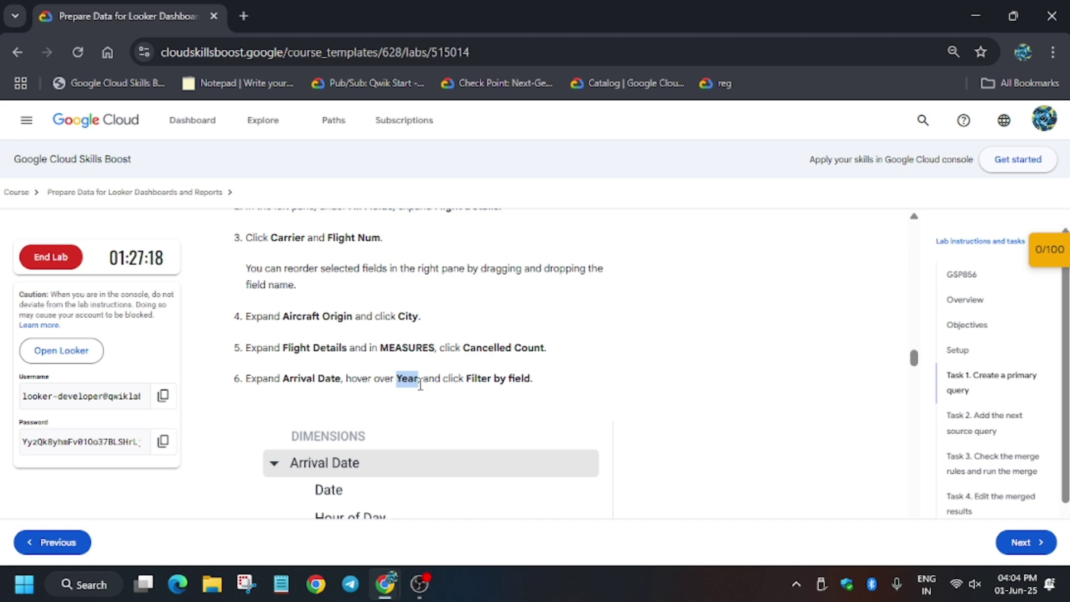
Search the field list for 'Year' and scroll to Flights Details Arrival Date Year
scroll(577, 388, down, 6)
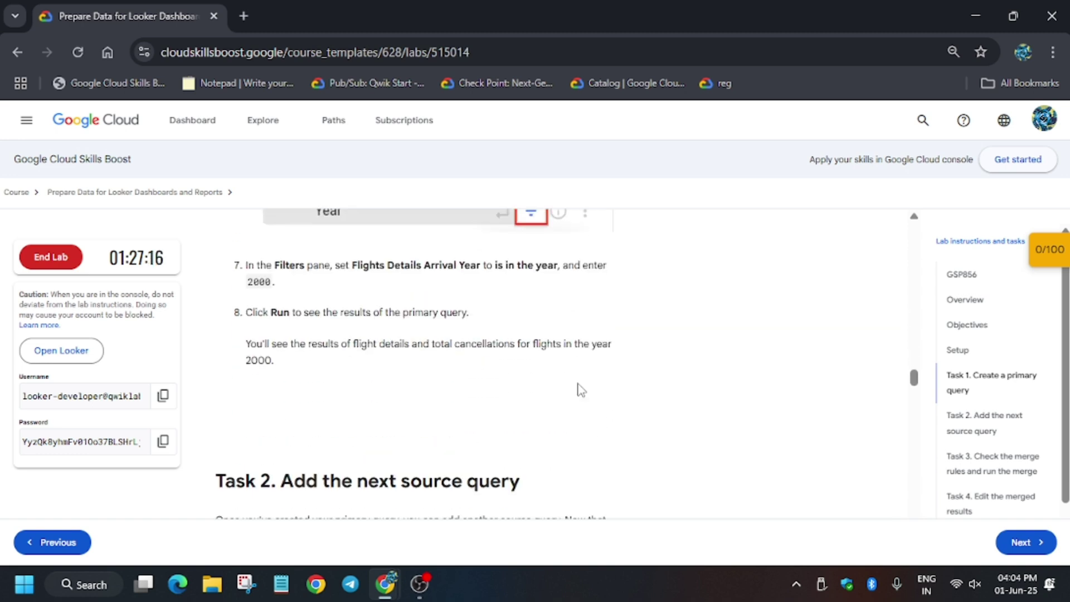
scroll(577, 389, up, 2)
key(alt+Tab)
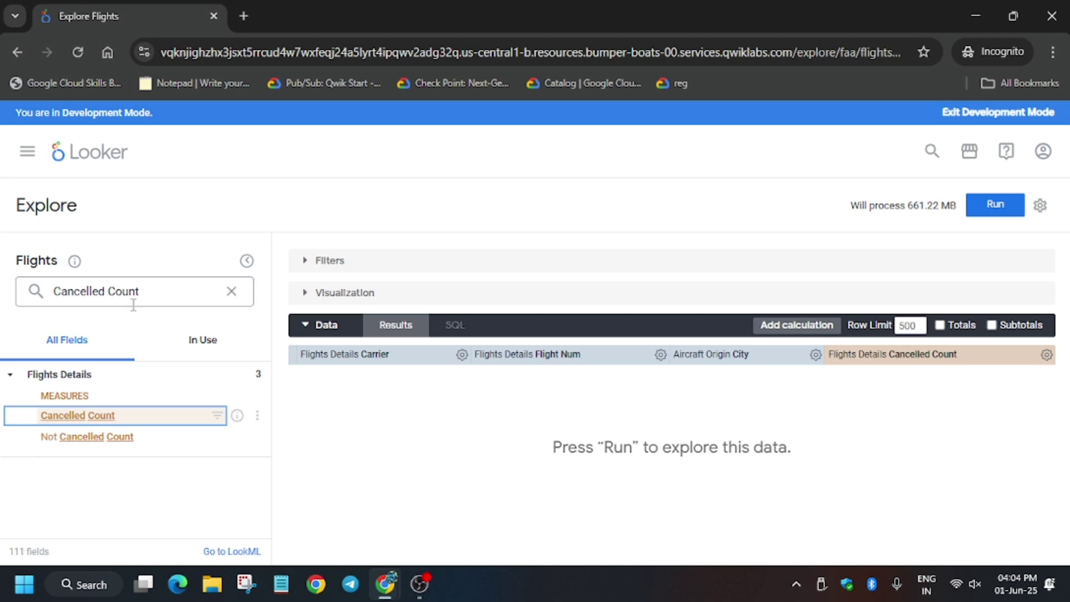
double_click(125, 291)
text(Year)
key(ctrl+a)
text(Year)
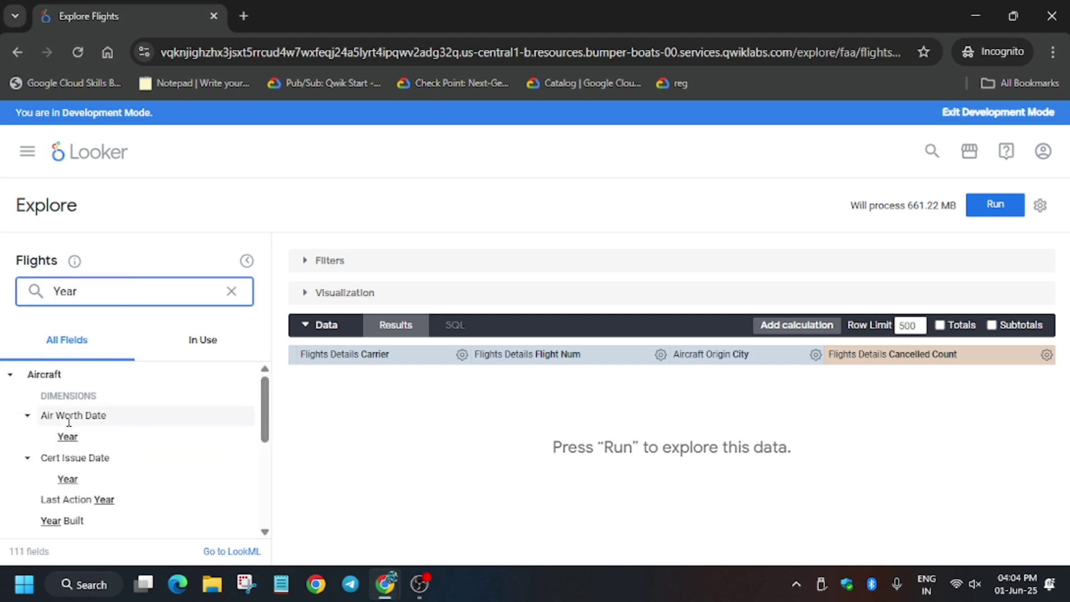
key(alt+Tab)
scroll(514, 390, up, 5)
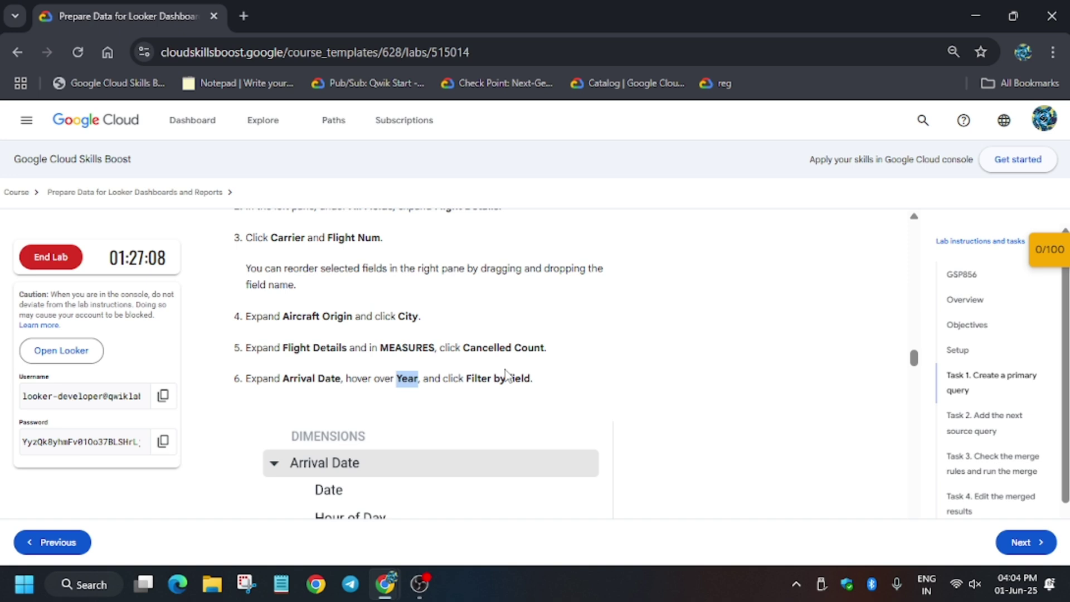
key(alt+Tab)
scroll(117, 449, down, 4)
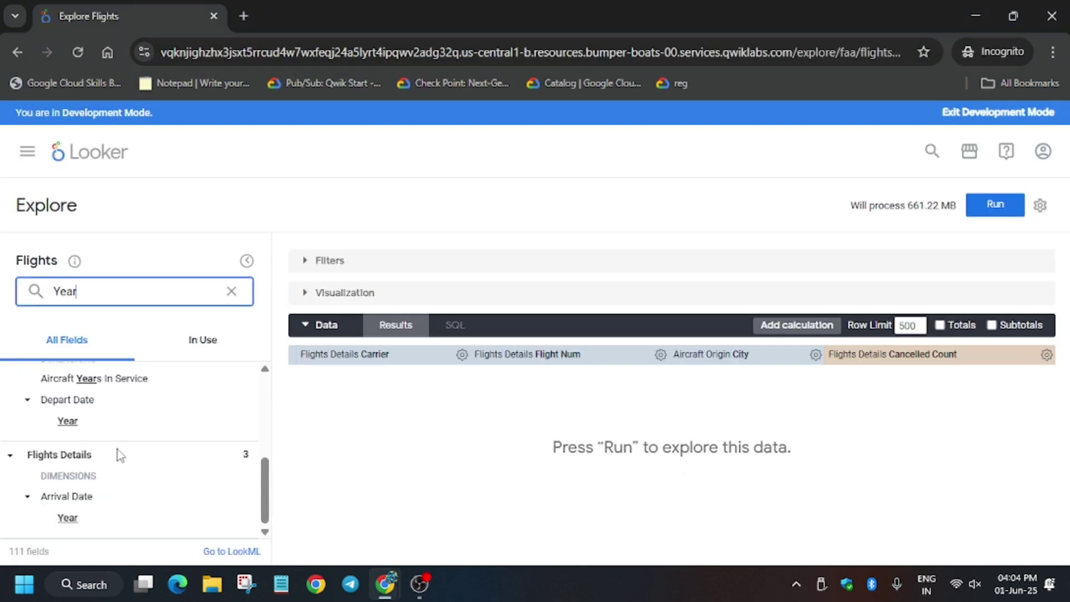
scroll(119, 454, up, 4)
scroll(117, 451, down, 3)
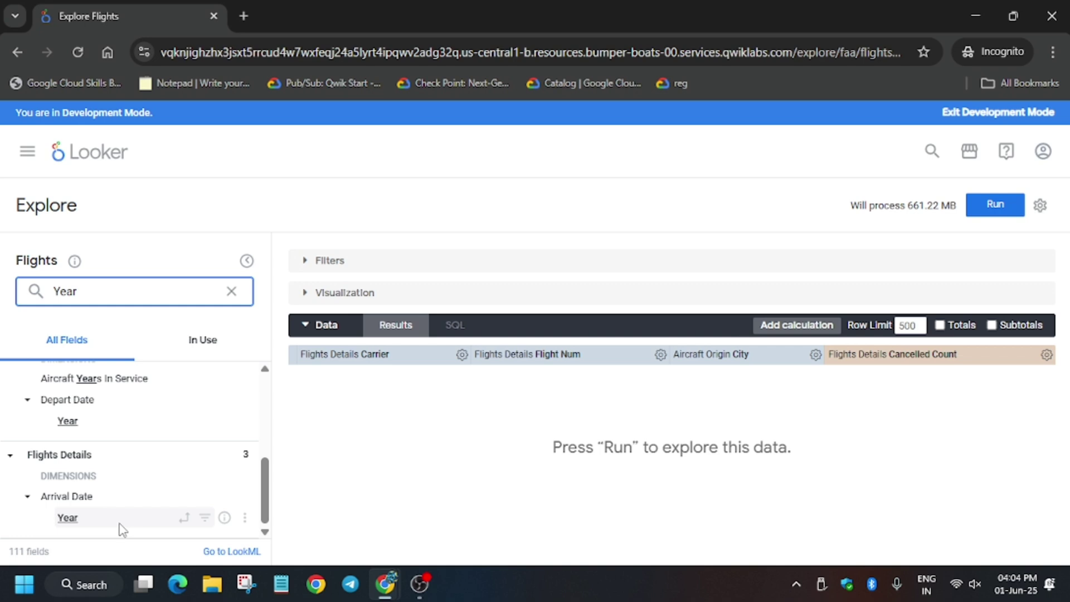
Add a filter on Arrival Date Year set to 'is in the year' 2000
click(205, 517)
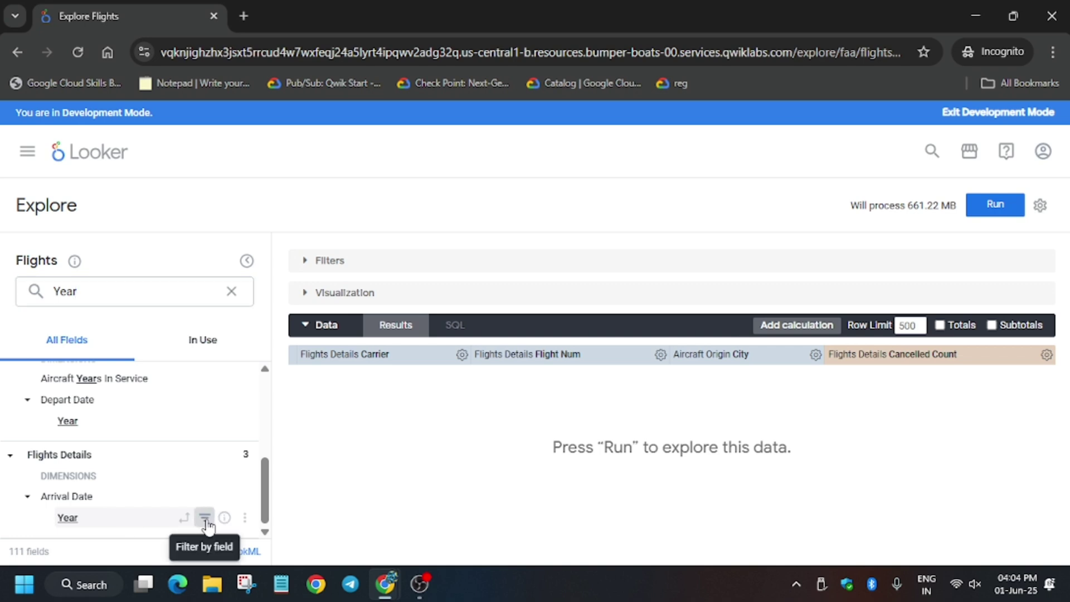
click(550, 295)
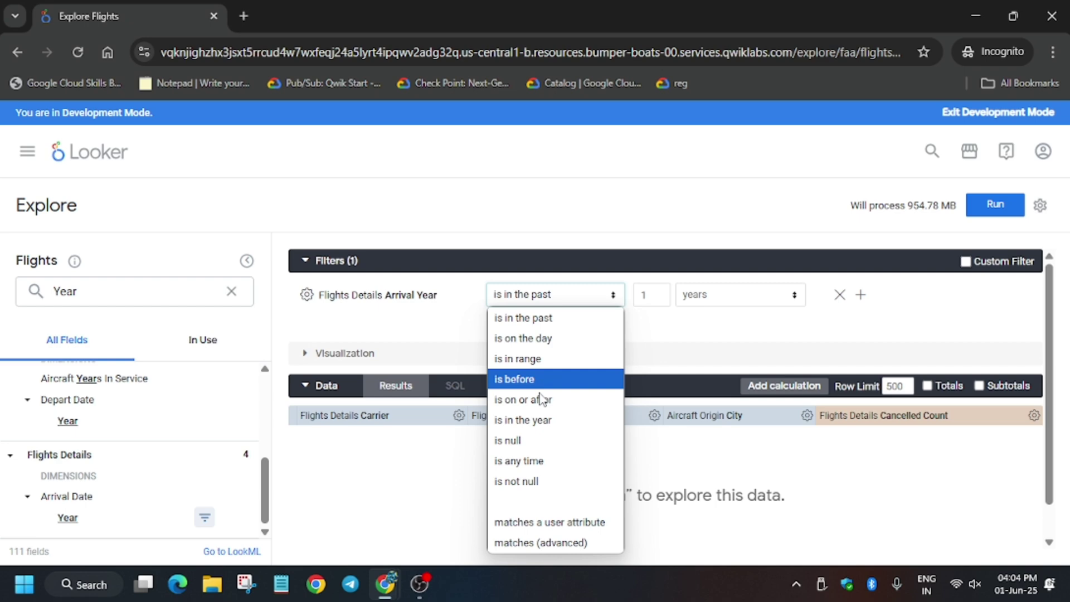
click(558, 419)
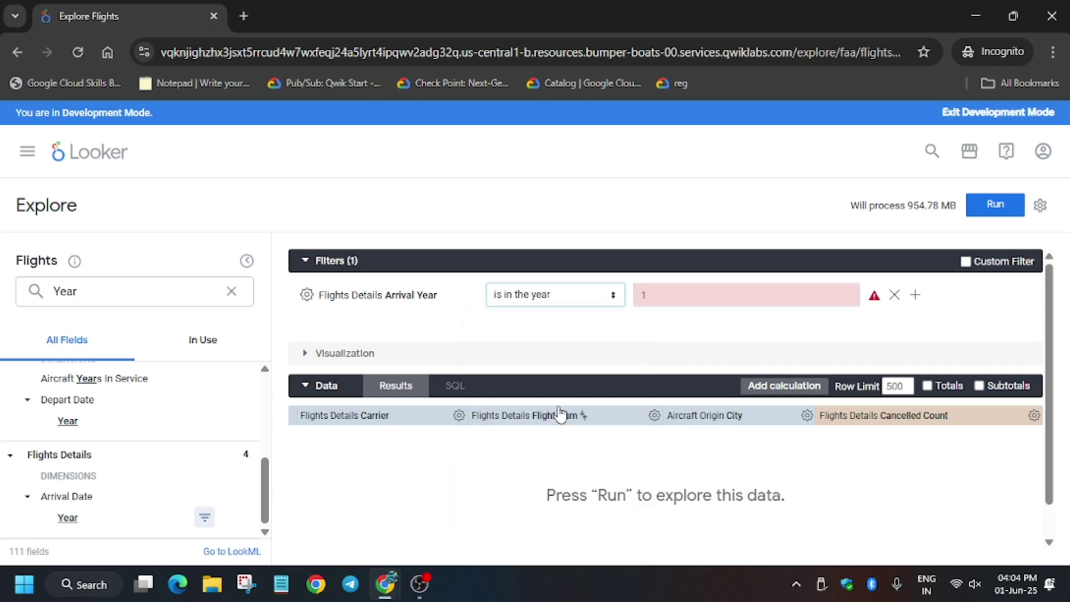
click(693, 304)
text(200)
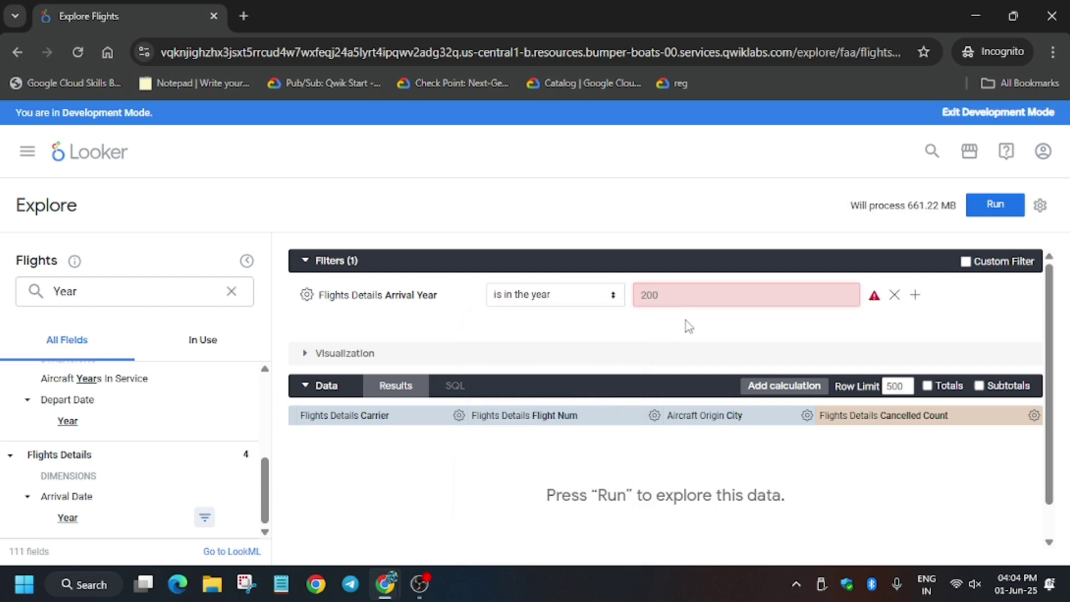
key(alt+Tab)
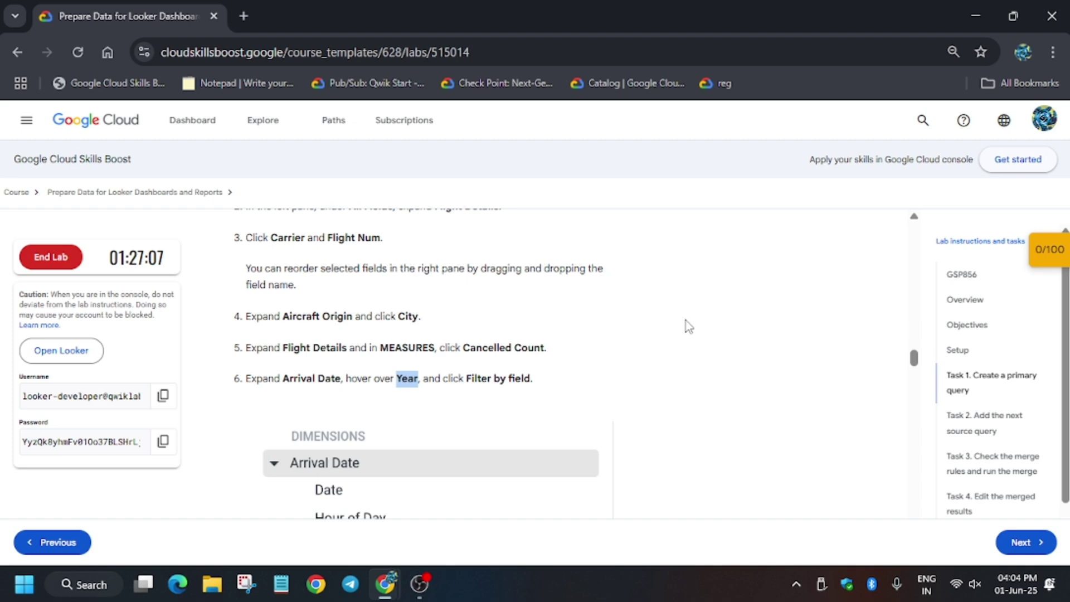
scroll(586, 335, down, 5)
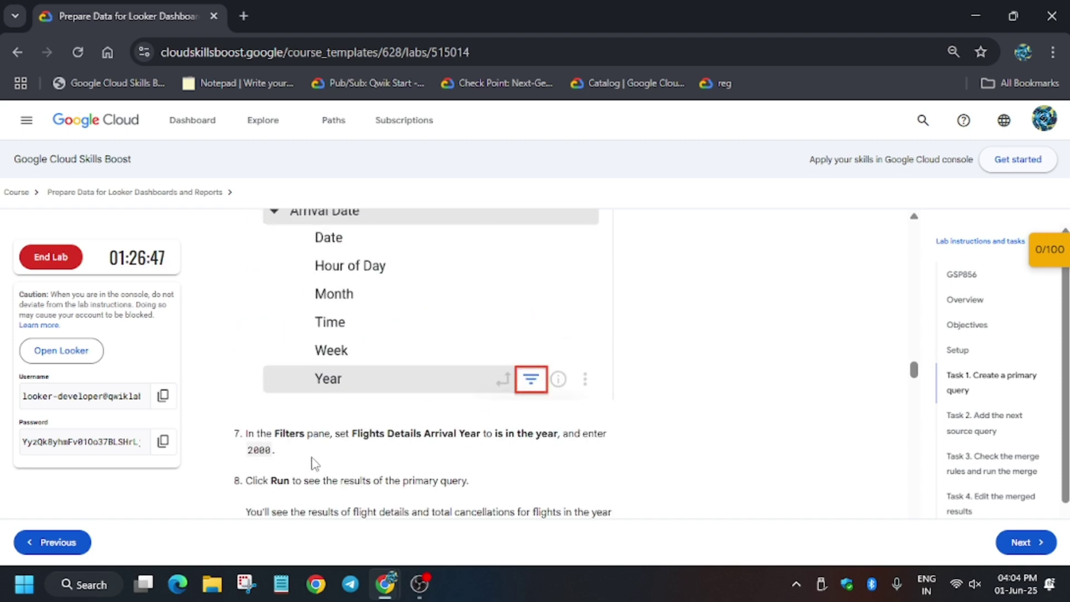
key(alt+Tab)
key(BackSpace)
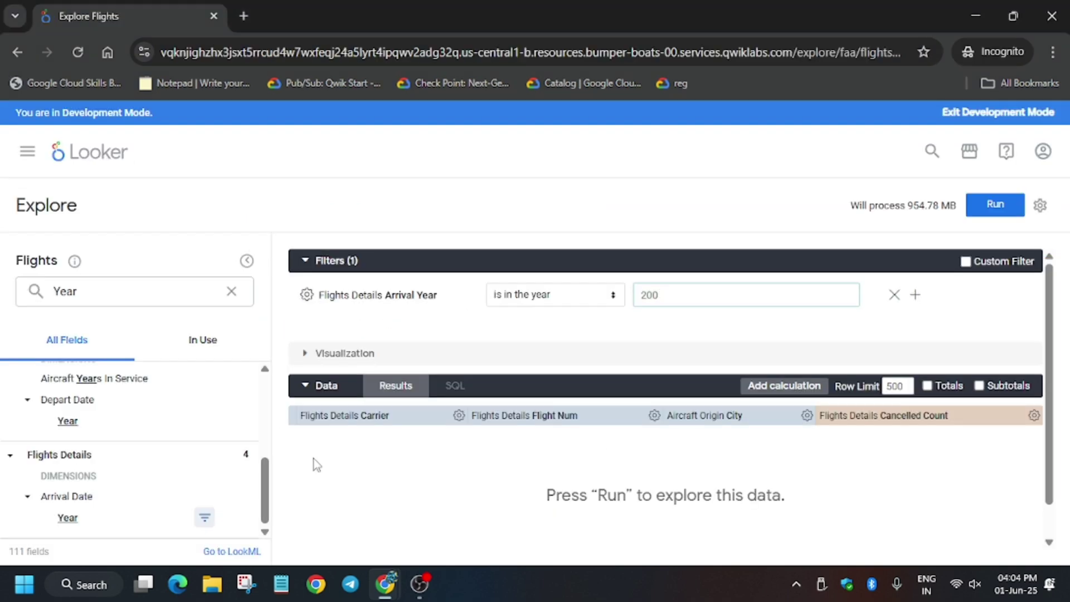
key(alt+Tab)
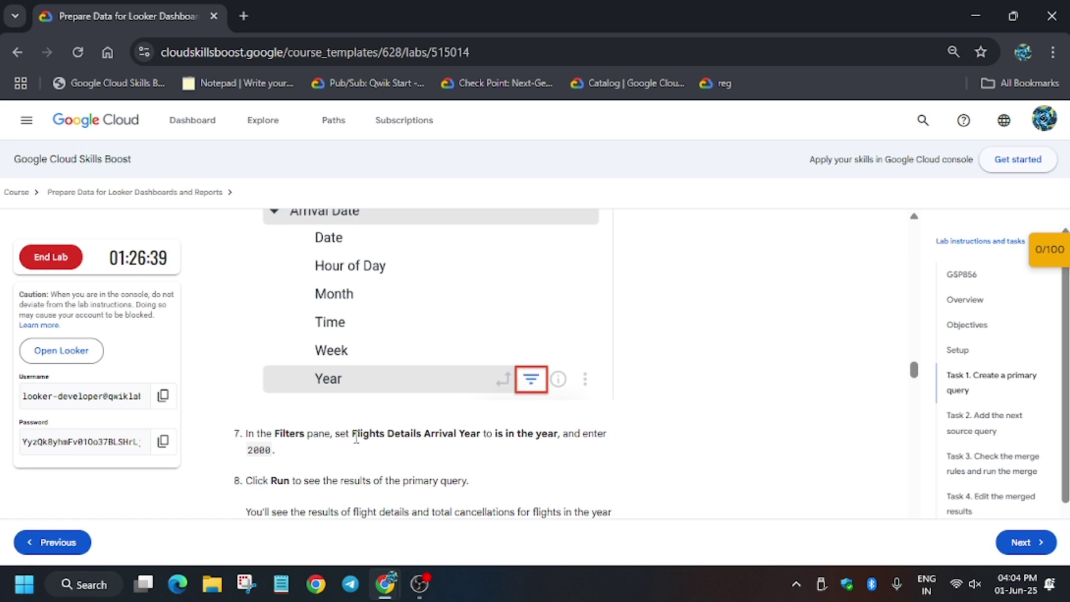
key(alt+Tab)
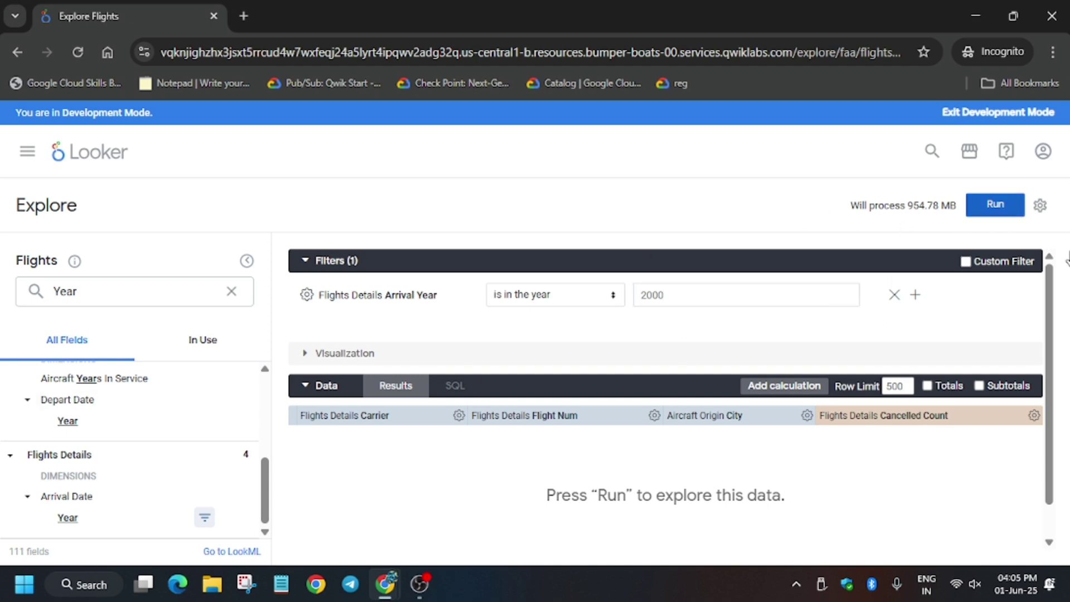
Run the filtered Flights query, then scroll the lab instructions to Task 2
key(ctrl+Return)
key(alt+Tab)
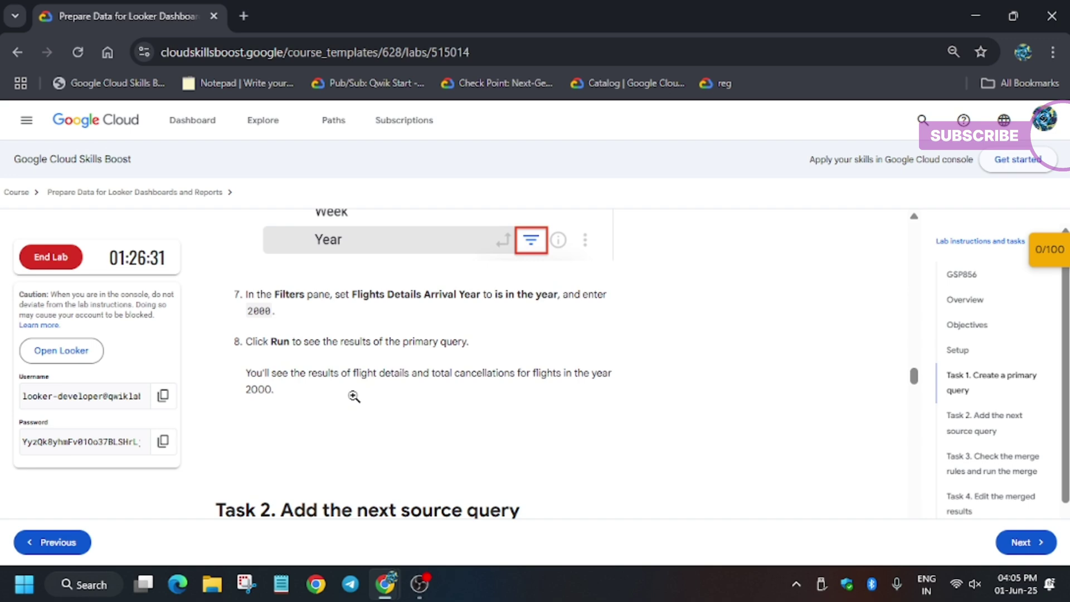
scroll(354, 397, down, 2)
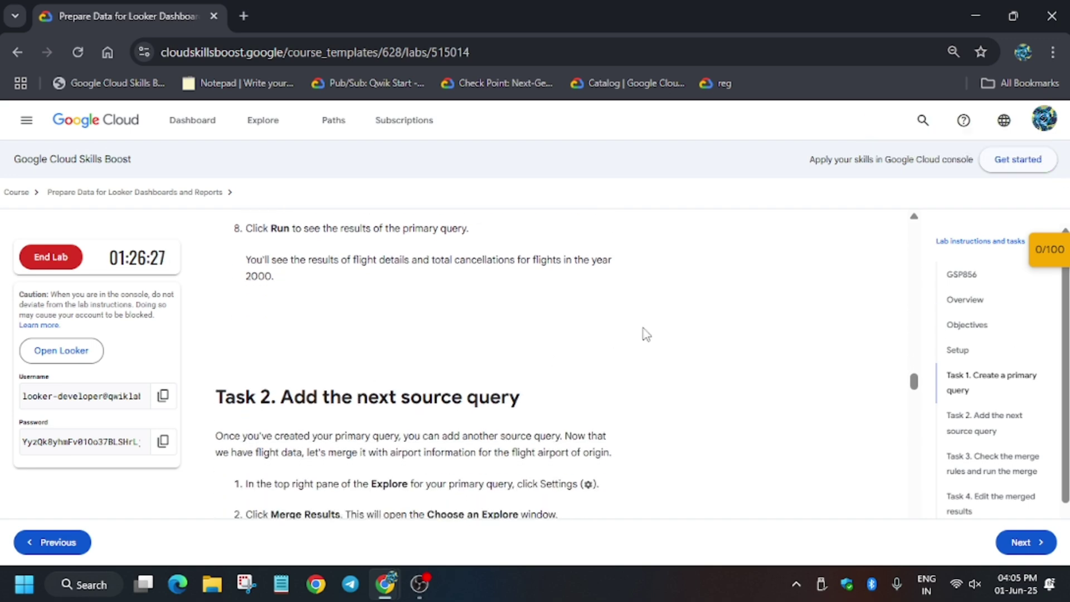
scroll(645, 335, down, 15)
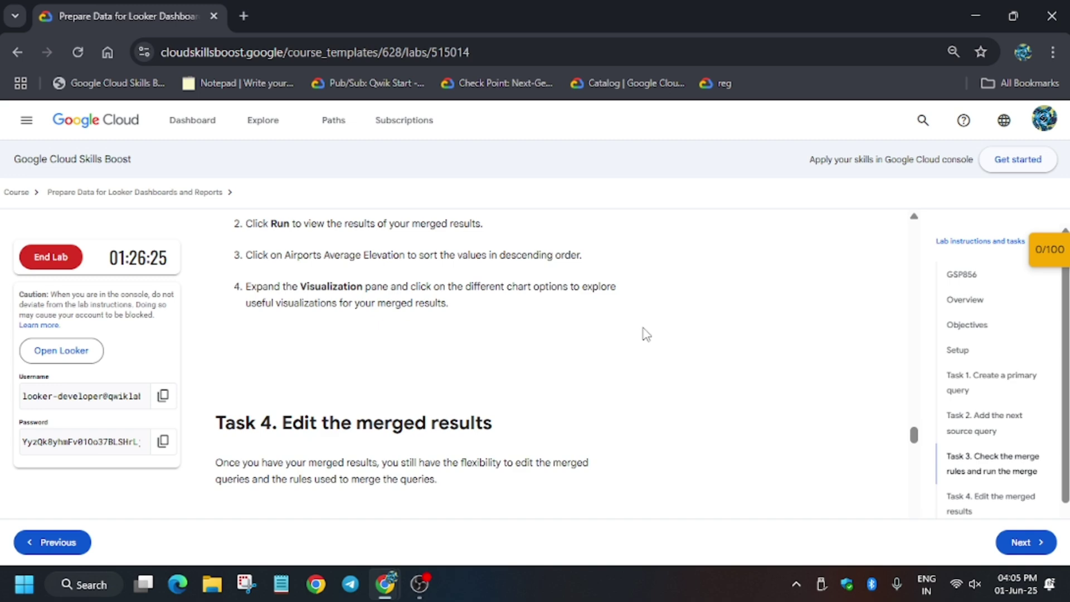
scroll(645, 335, down, 12)
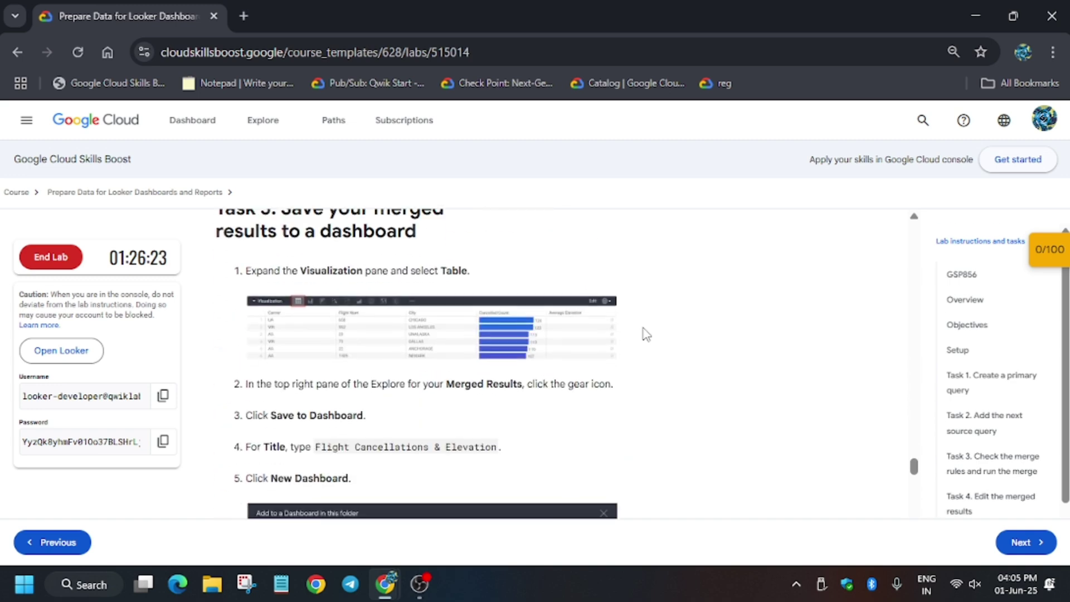
scroll(645, 335, down, 12)
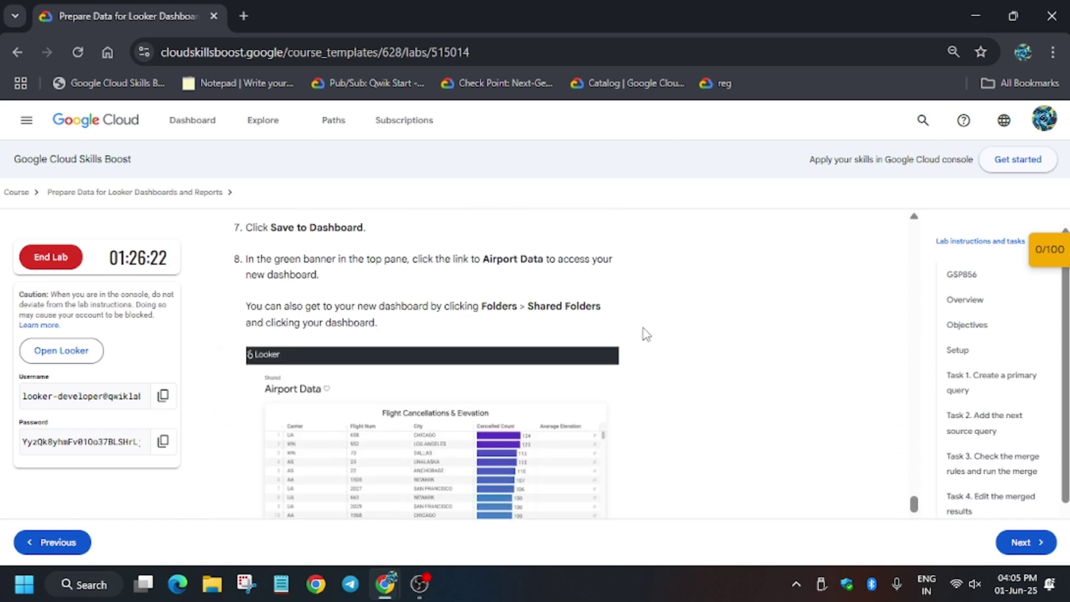
scroll(646, 335, down, 4)
scroll(643, 335, up, 4)
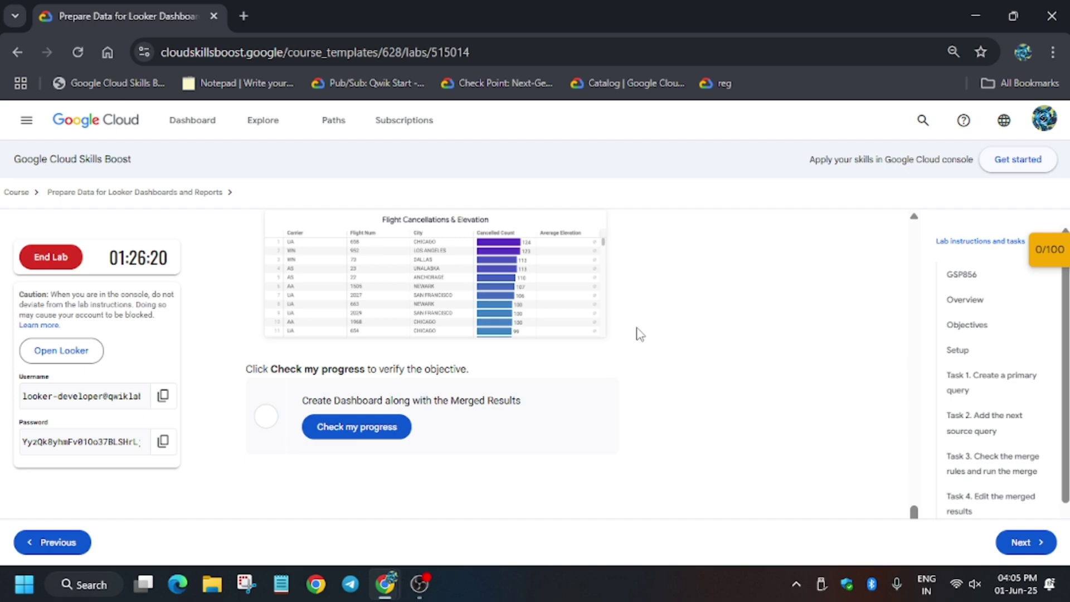
scroll(557, 406, up, 8)
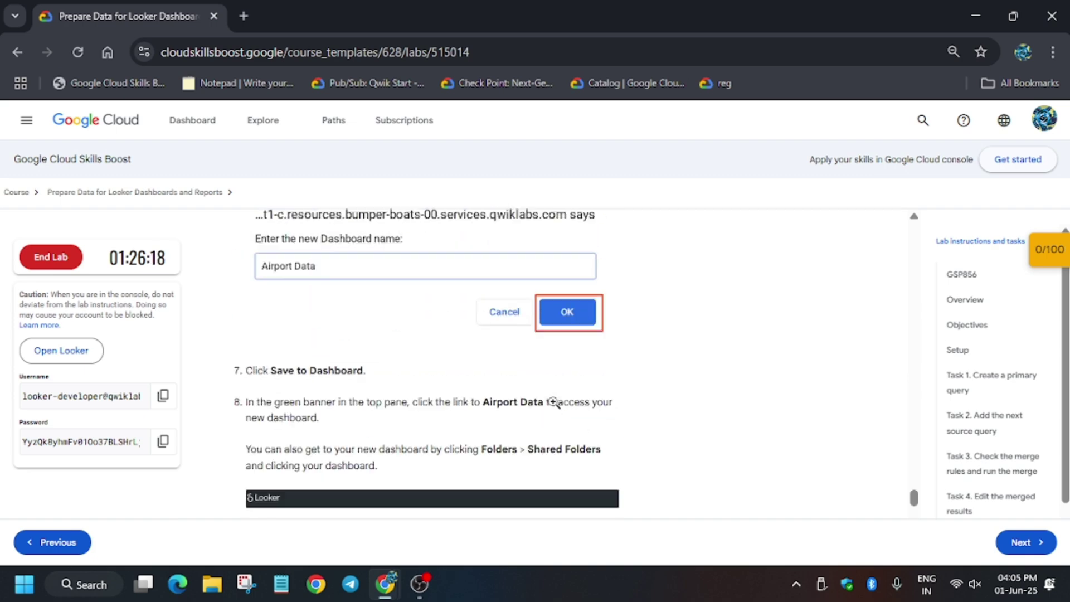
scroll(554, 402, up, 10)
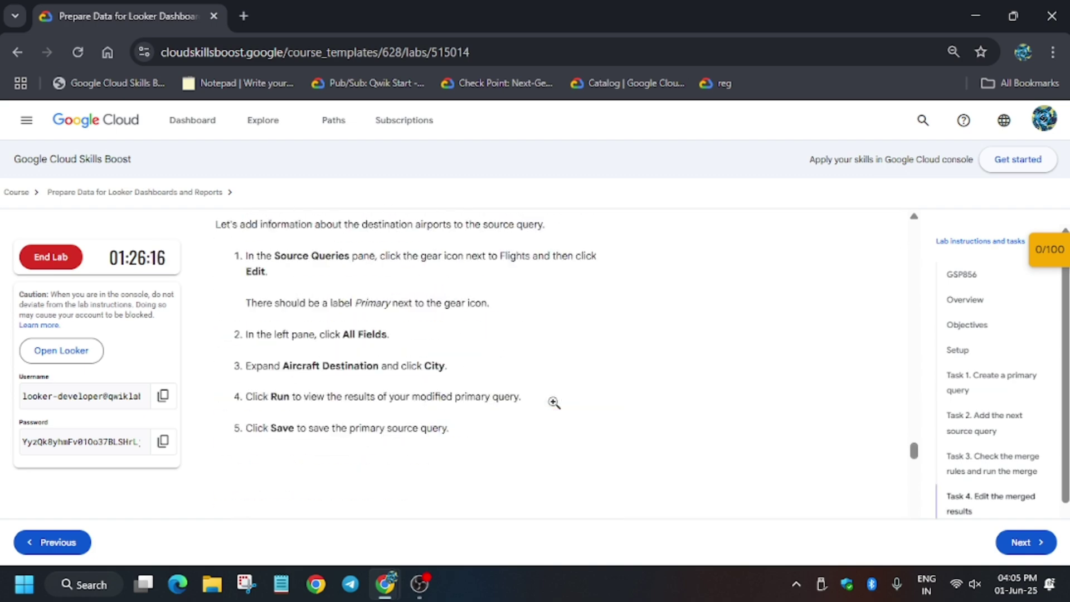
scroll(557, 409, up, 10)
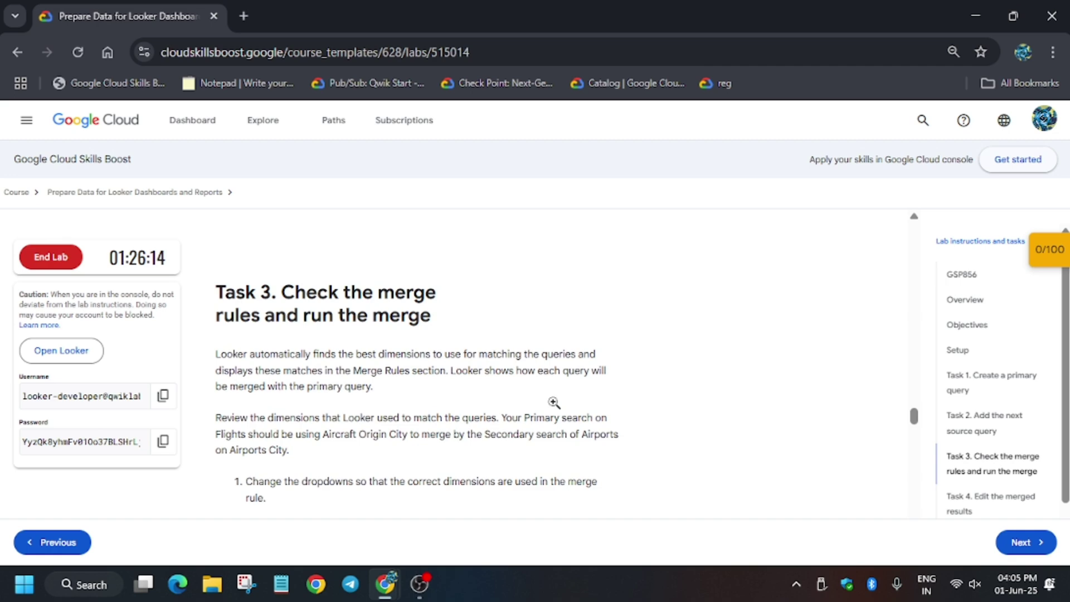
scroll(556, 407, up, 10)
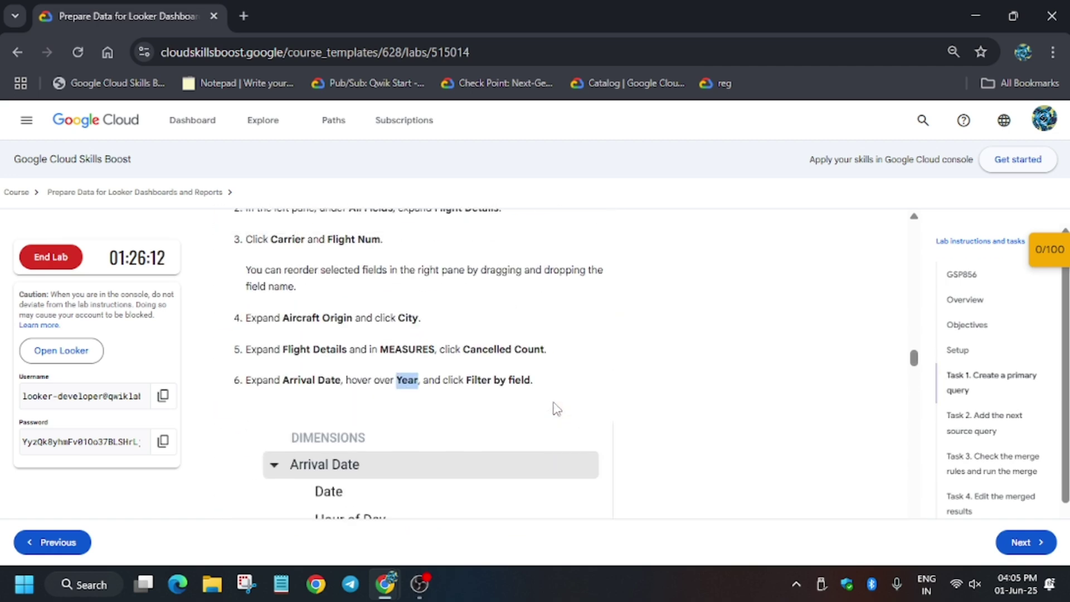
scroll(418, 411, down, 4)
scroll(424, 412, down, 5)
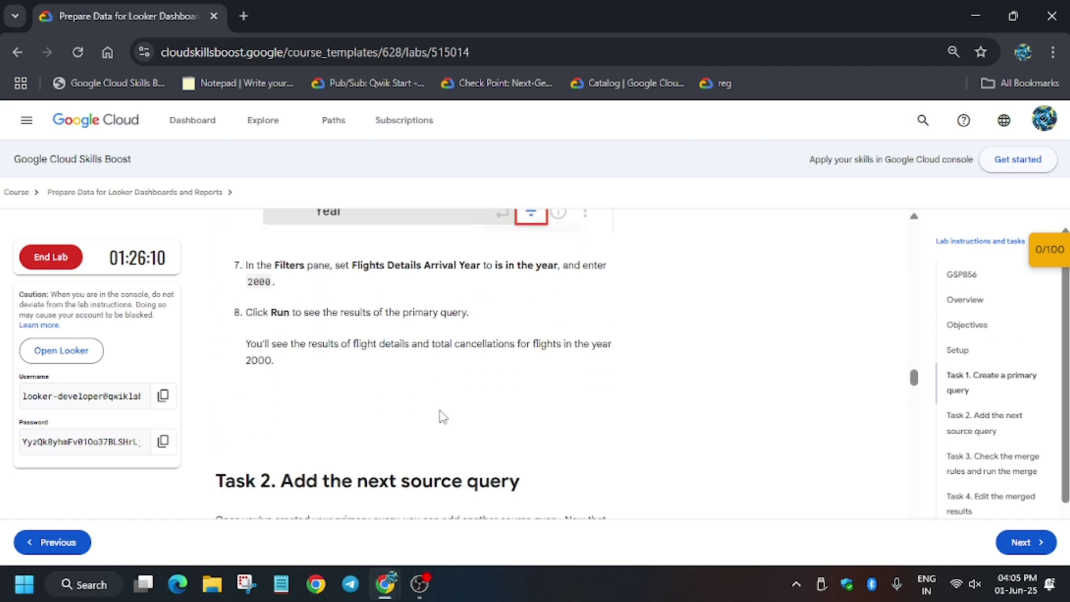
scroll(437, 411, down, 5)
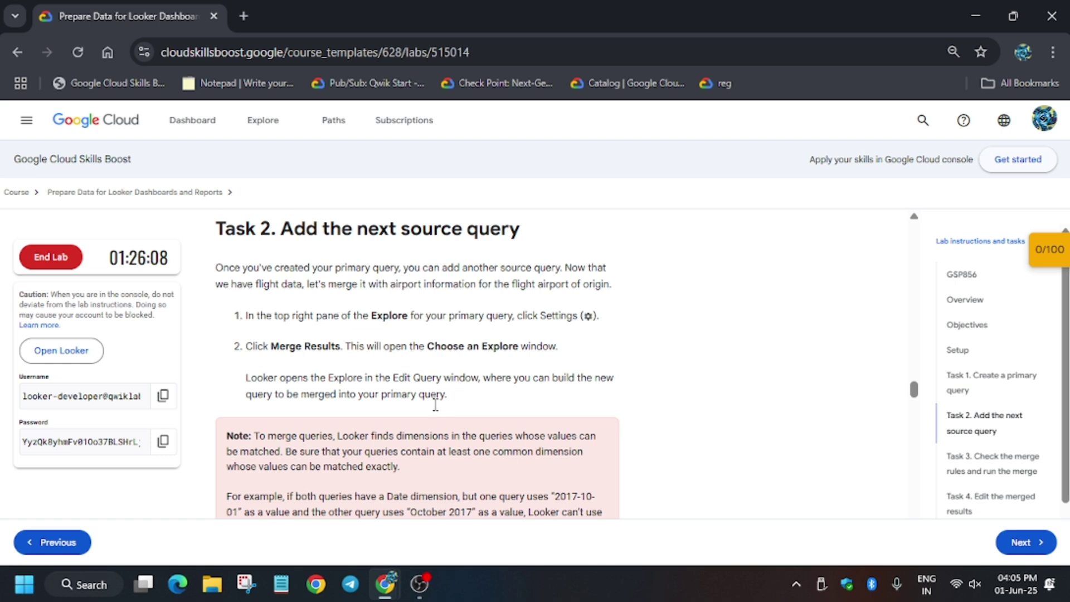
Choose Merge Results from the Explore's gear menu to open the Choose an Explore window
key(alt+Tab)
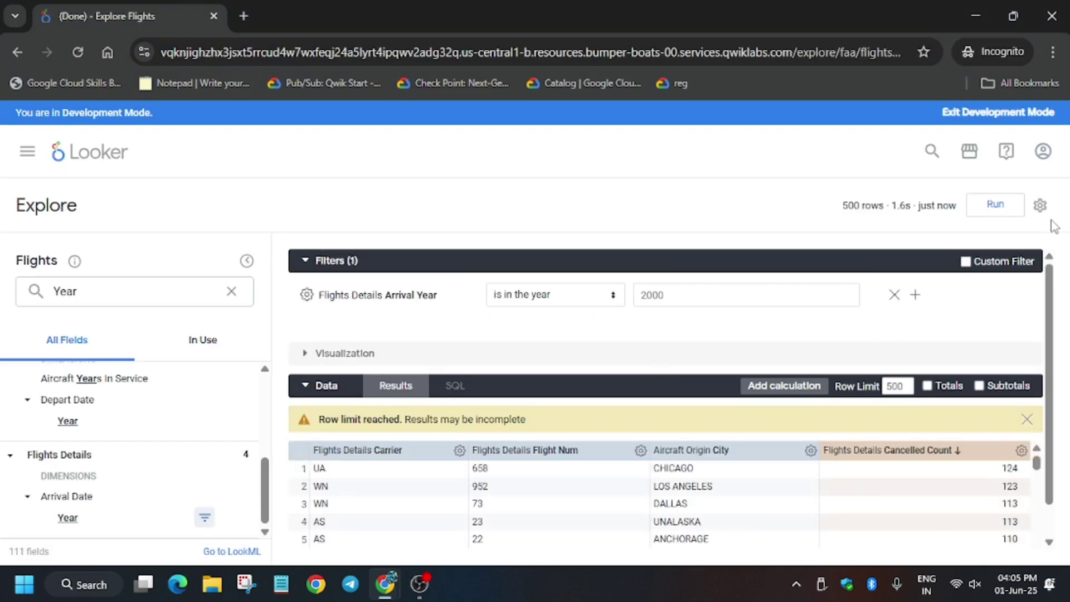
click(1040, 205)
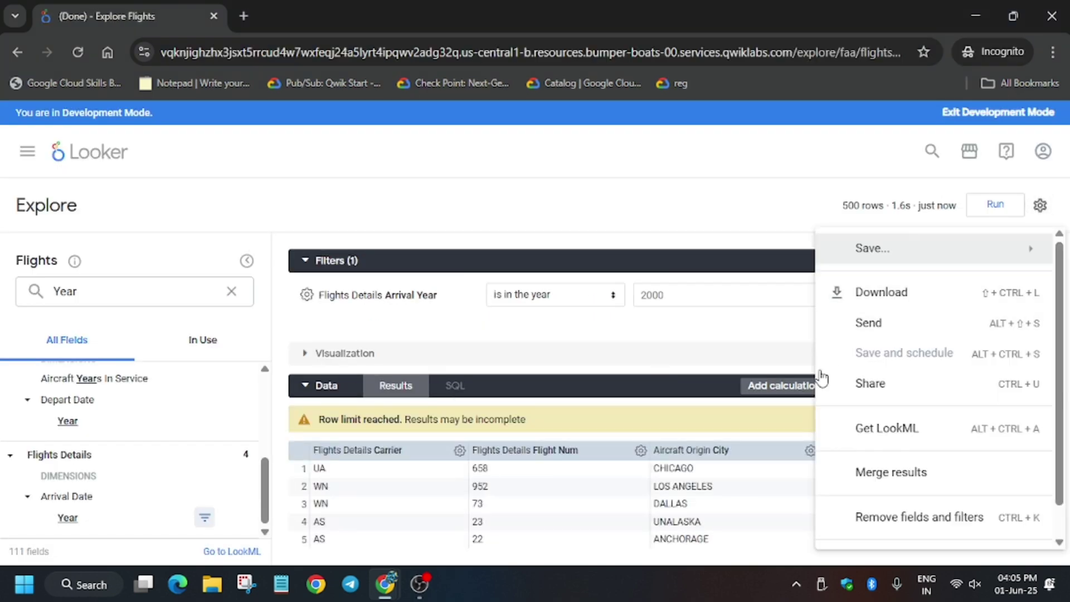
click(941, 476)
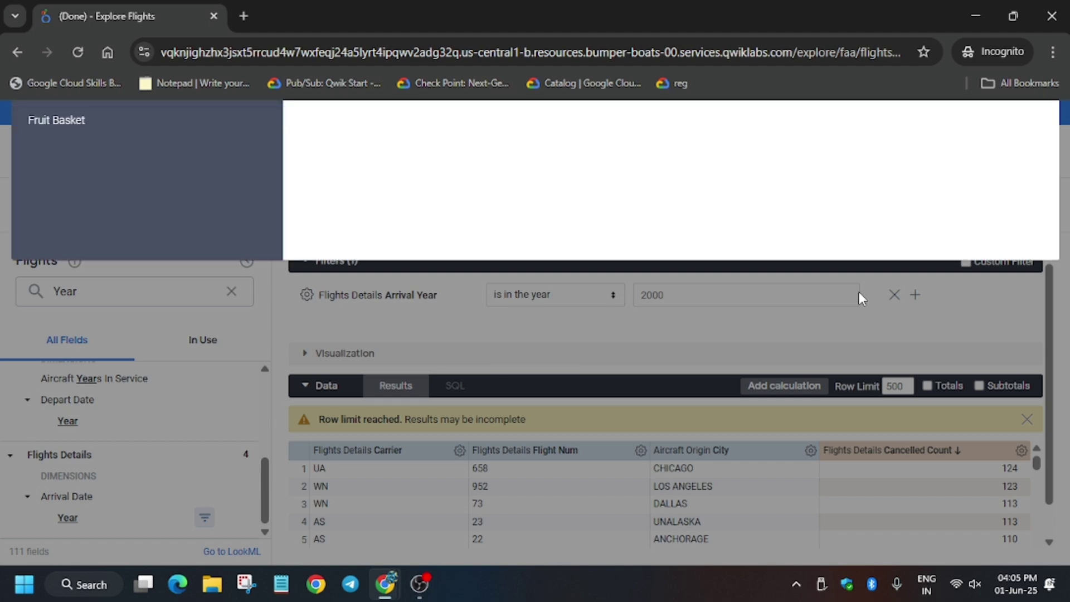
key(alt+Tab)
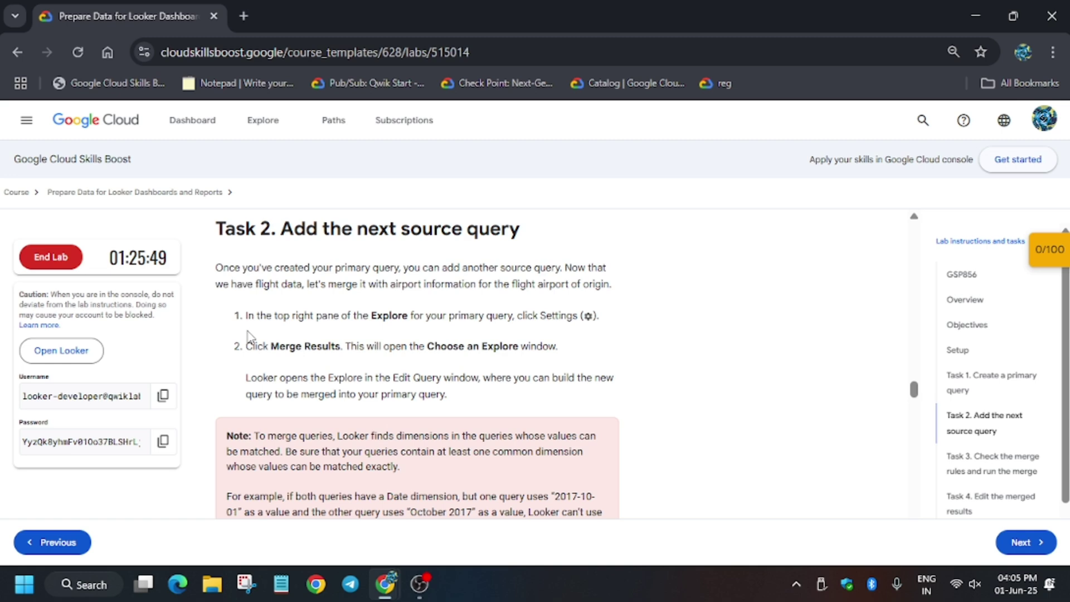
scroll(413, 335, down, 5)
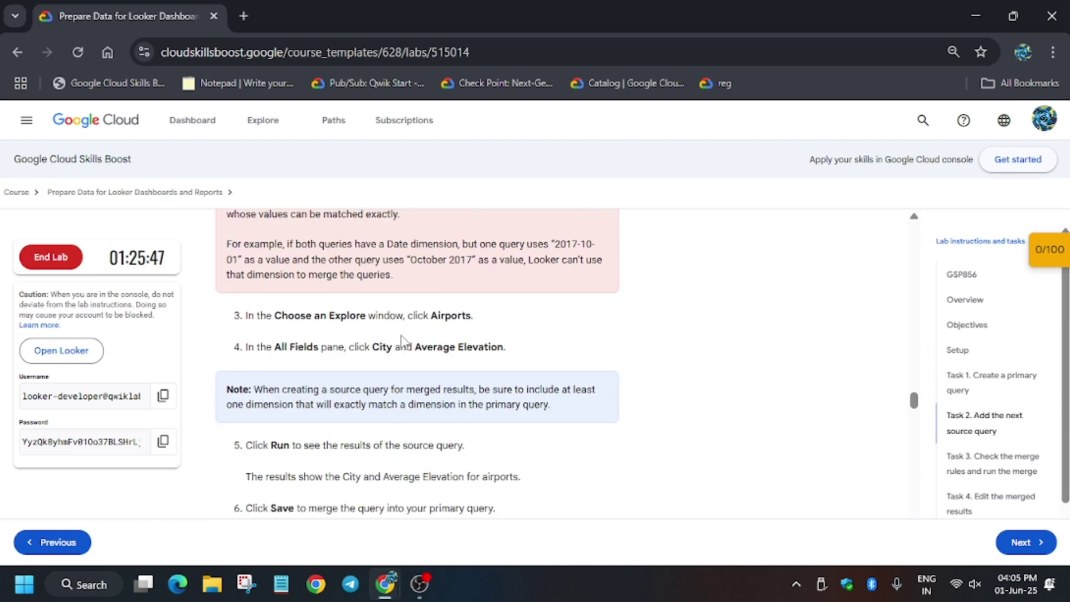
key(alt+Tab)
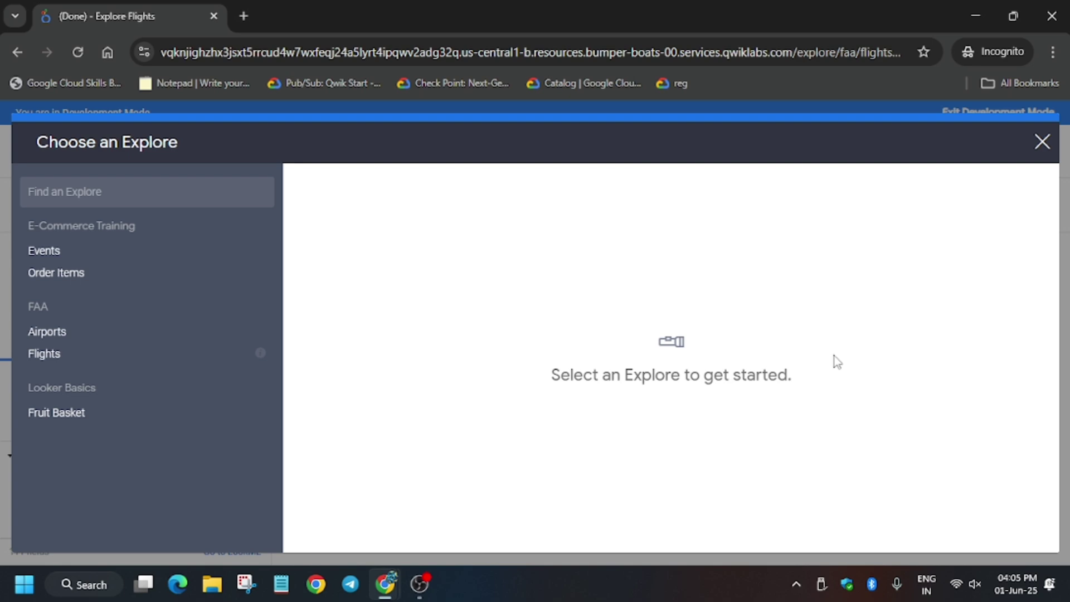
Copy 'City' from the instructions and add the Airports City dimension to the merge query
key(alt+Tab)
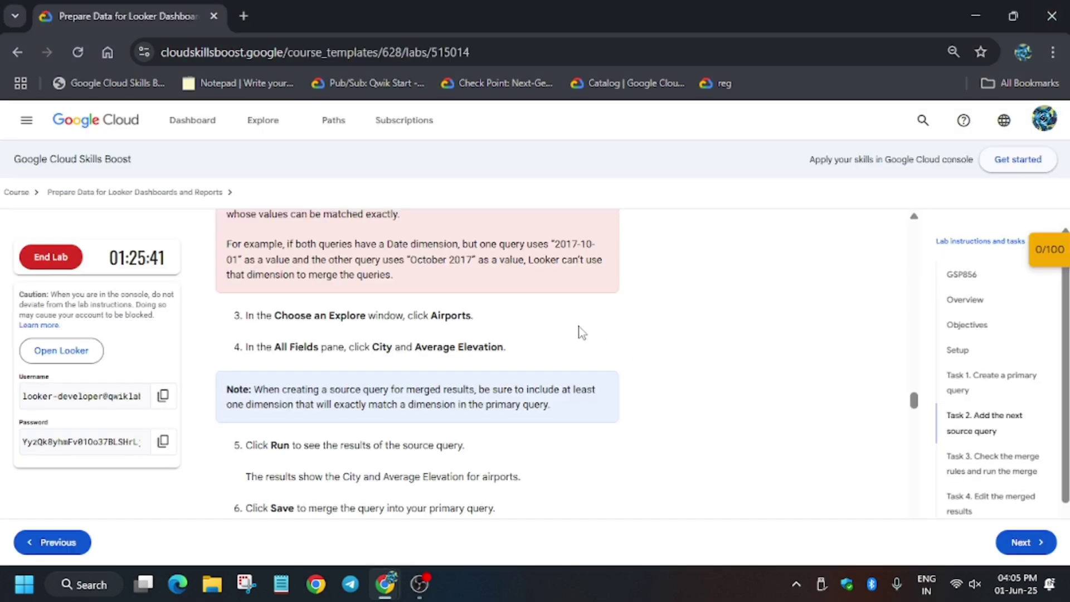
scroll(437, 337, down, 3)
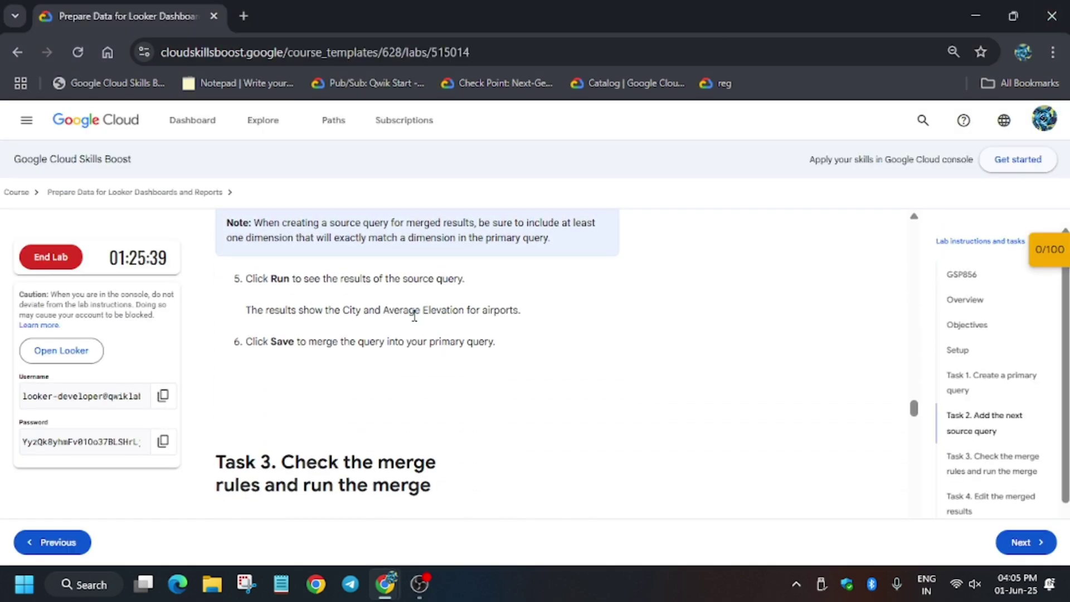
scroll(370, 335, up, 3)
drag(374, 352, 390, 350)
key(ctrl+c)
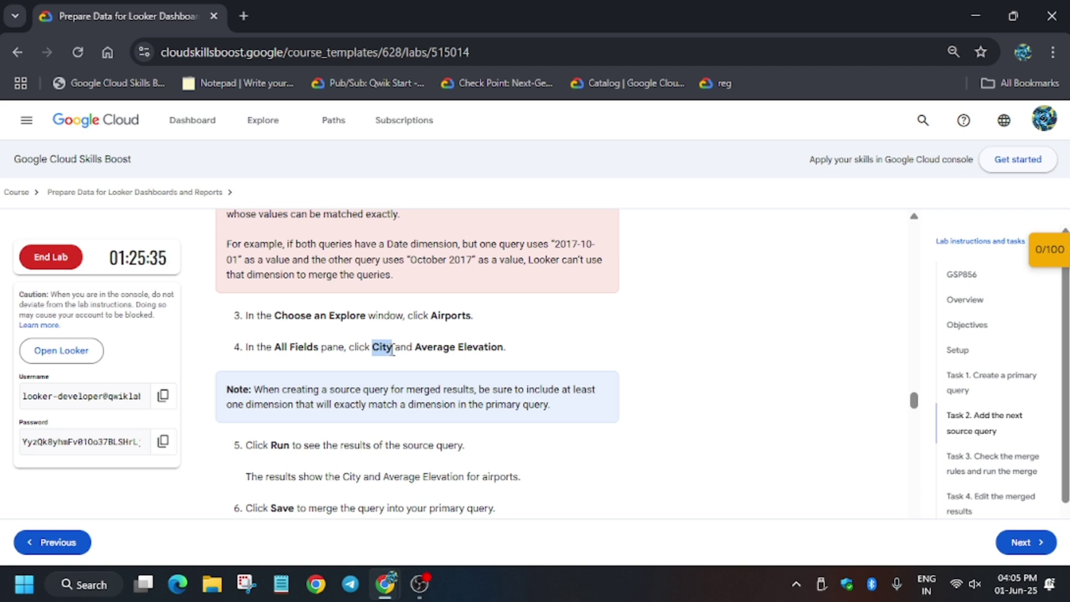
key(alt+Tab)
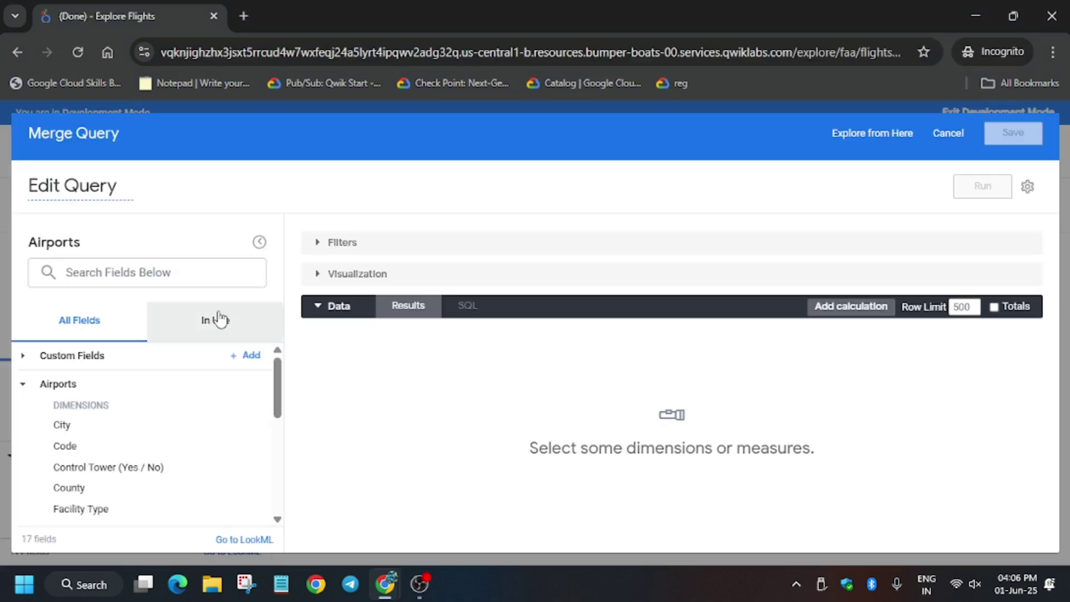
click(216, 273)
key(ctrl+v)
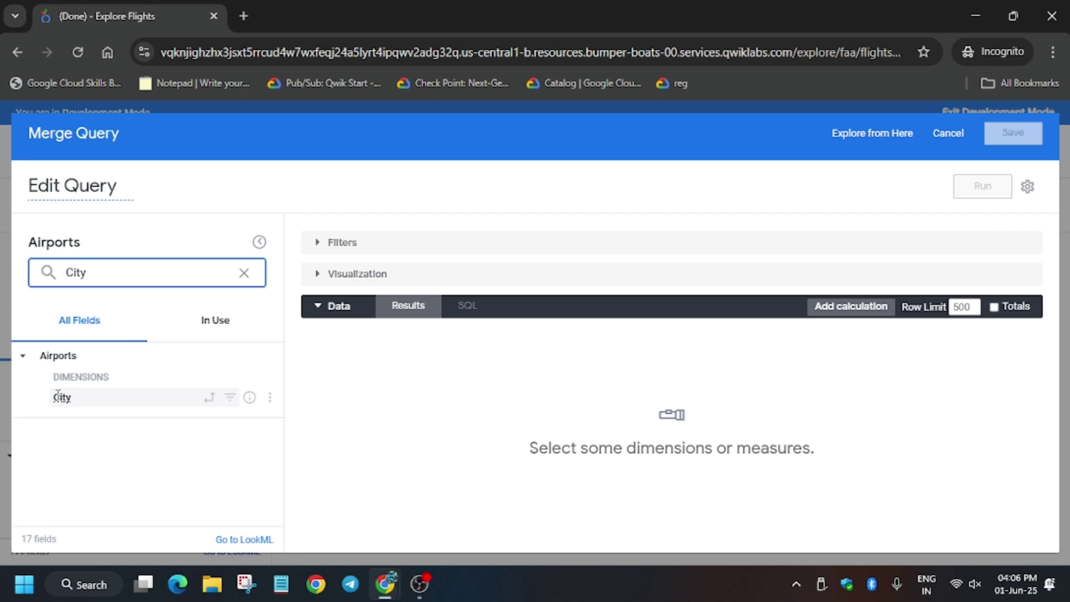
click(84, 398)
Add the Average Elevation measure and run the Airports query, returning 500 city rows
key(alt+Tab)
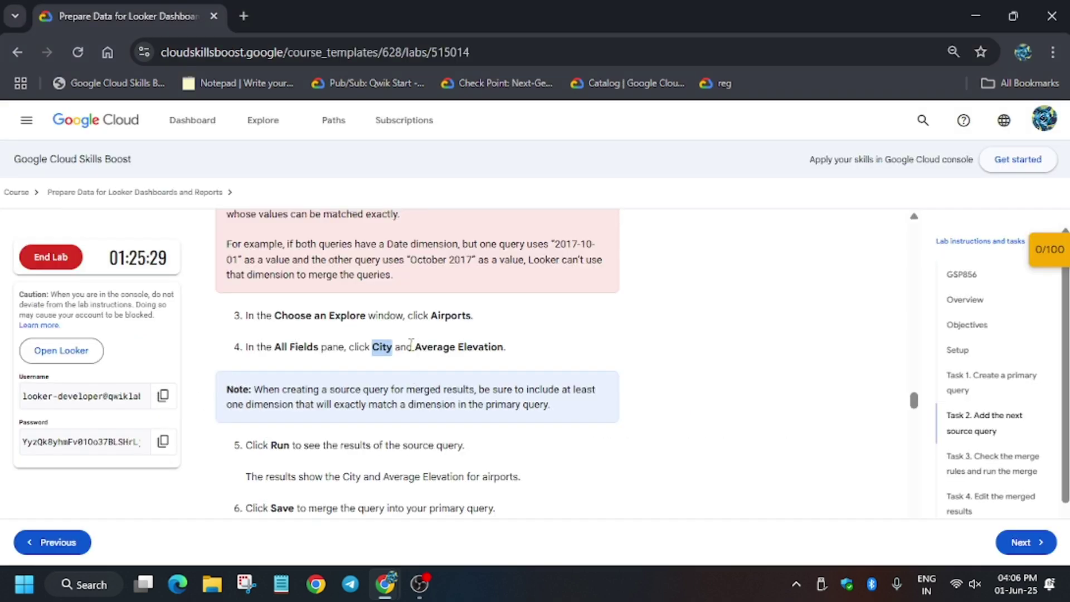
key(alt+Tab)
click(143, 274)
key(ctrl+a)
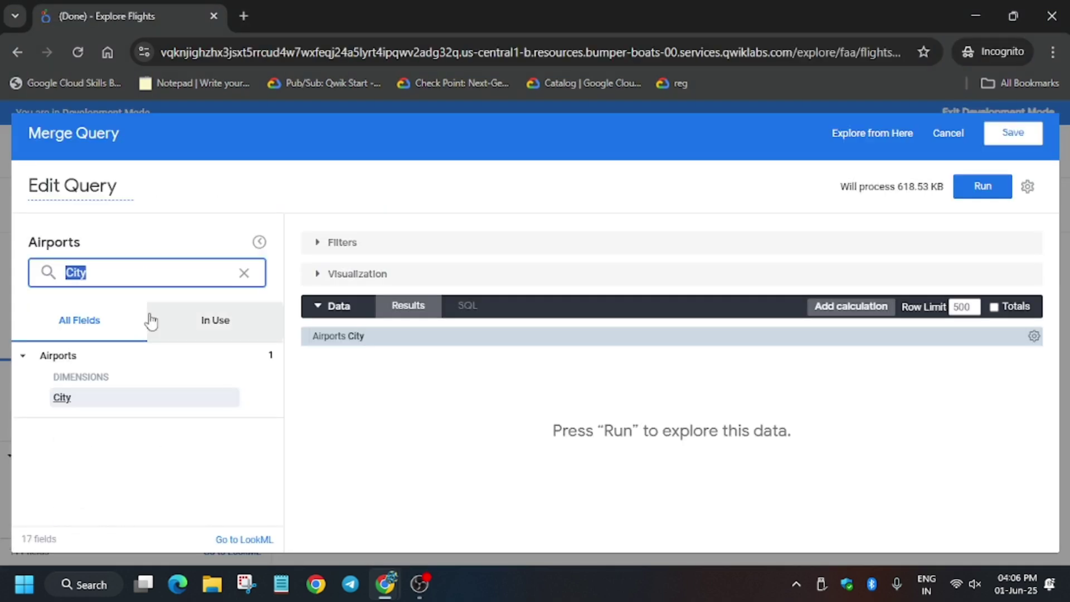
text(average)
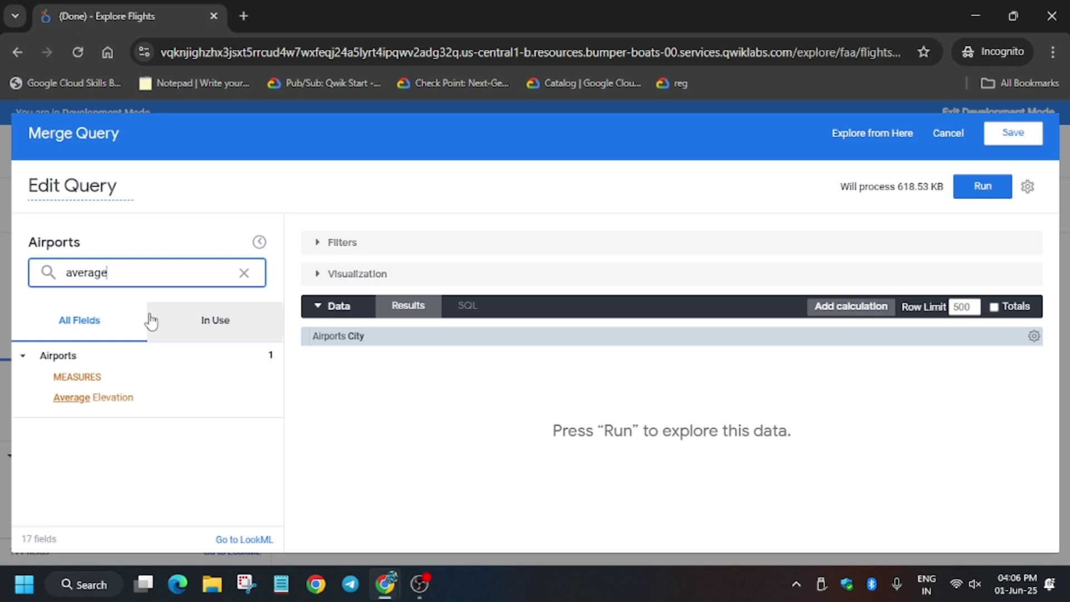
click(139, 399)
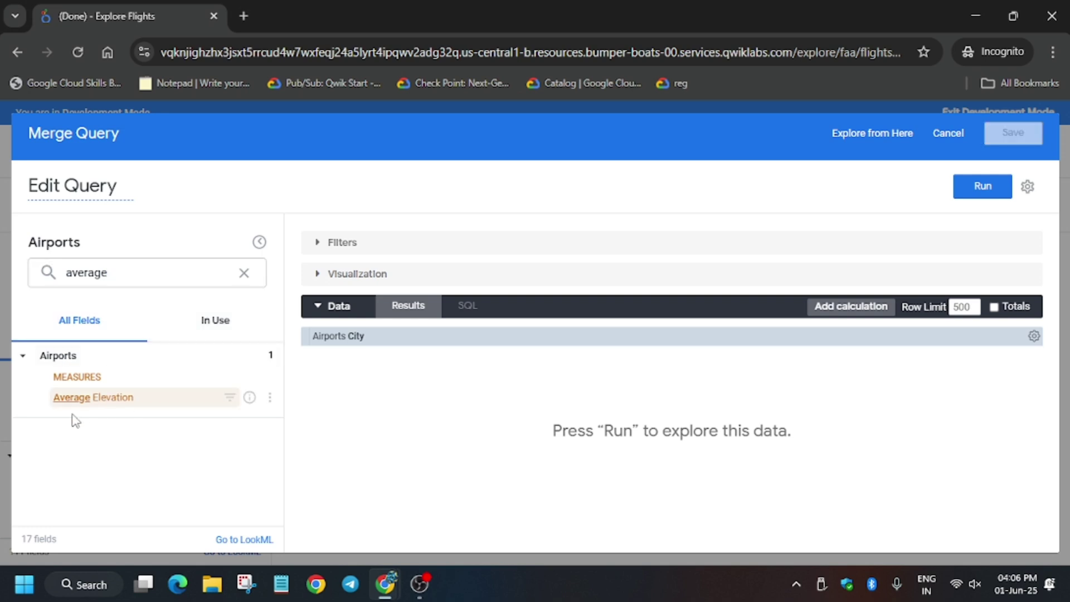
click(1007, 188)
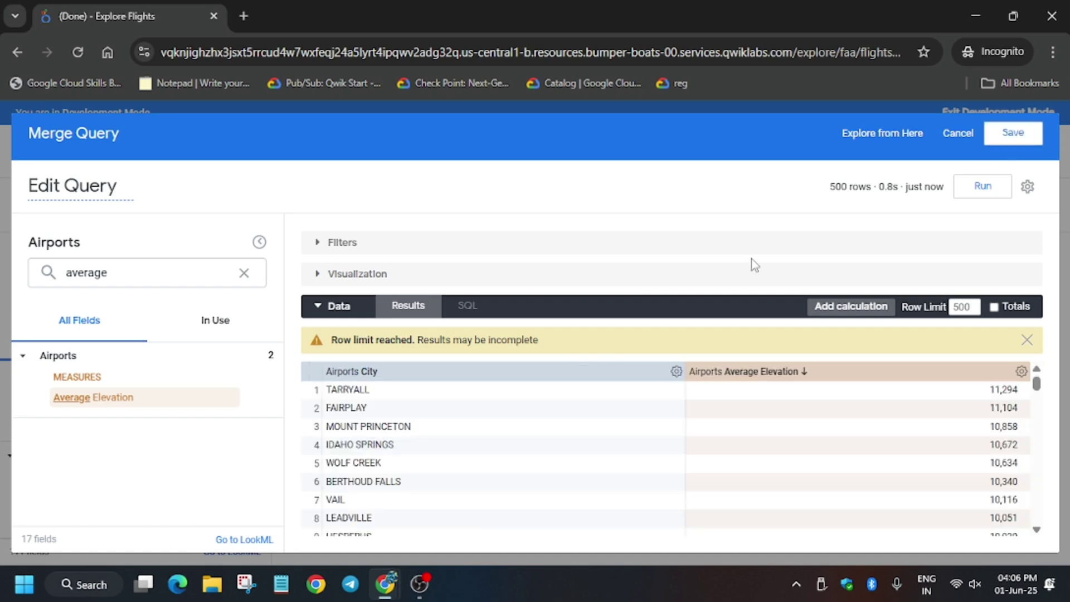
Read Task 5 in the lab instructions and copy the tile title 'Flight Cancellations & Elevation'
key(alt+Tab)
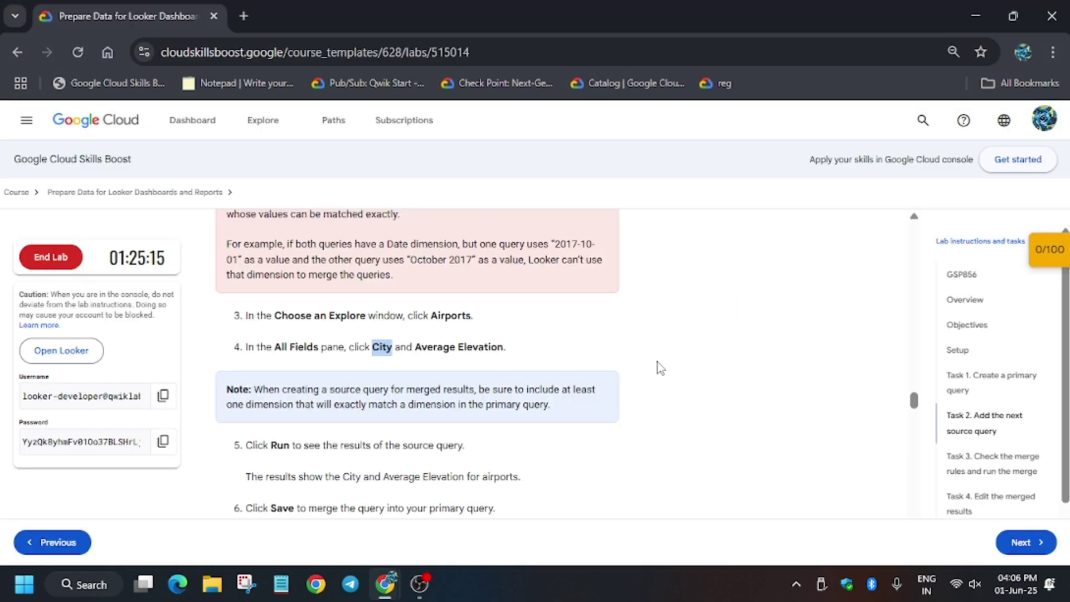
scroll(658, 365, down, 10)
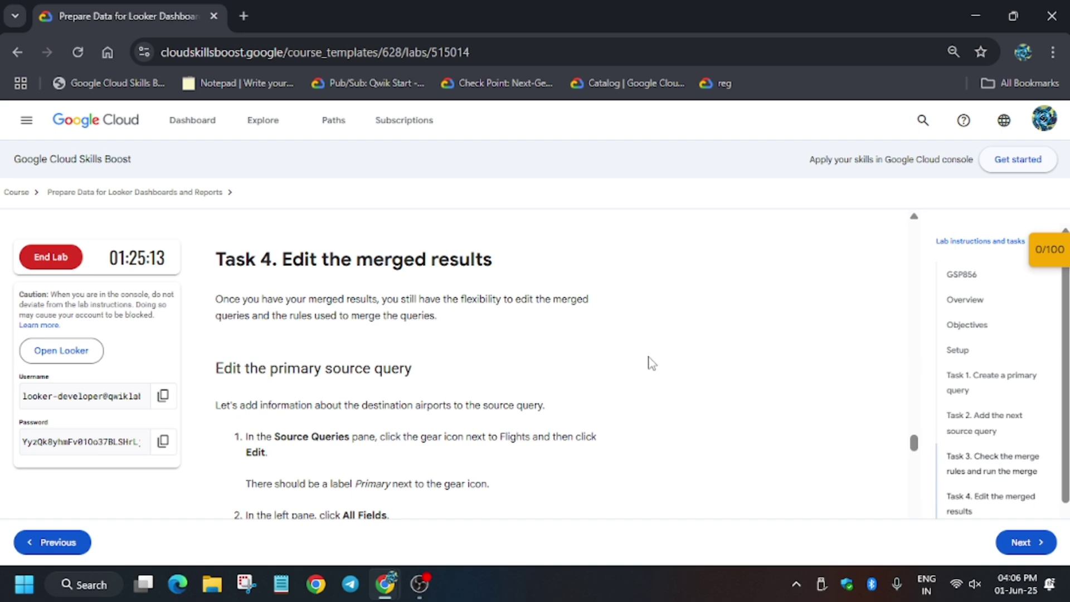
scroll(651, 363, down, 10)
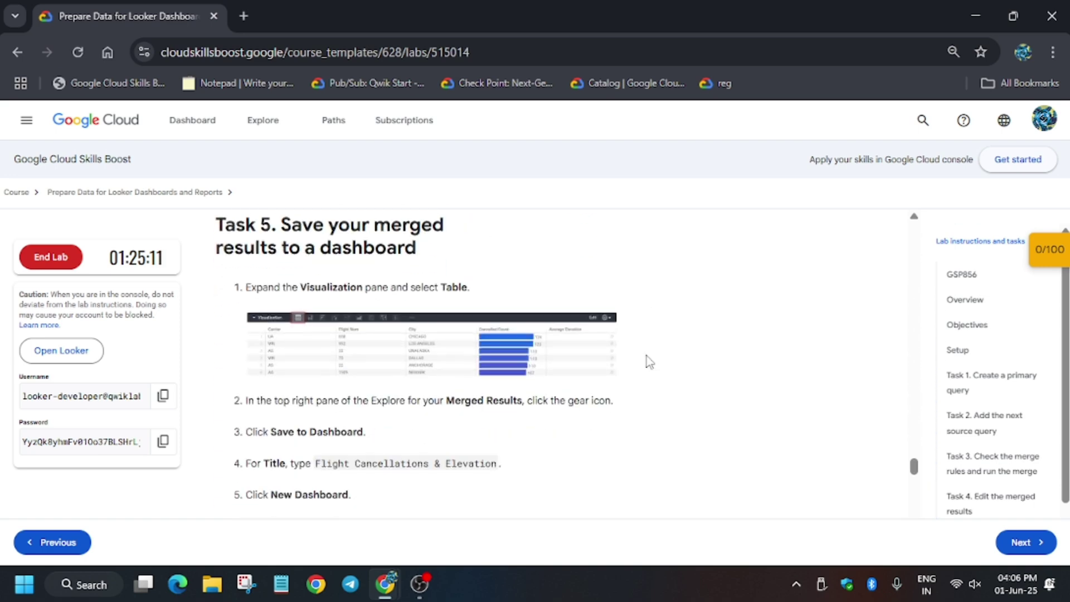
scroll(647, 361, down, 3)
scroll(645, 361, up, 3)
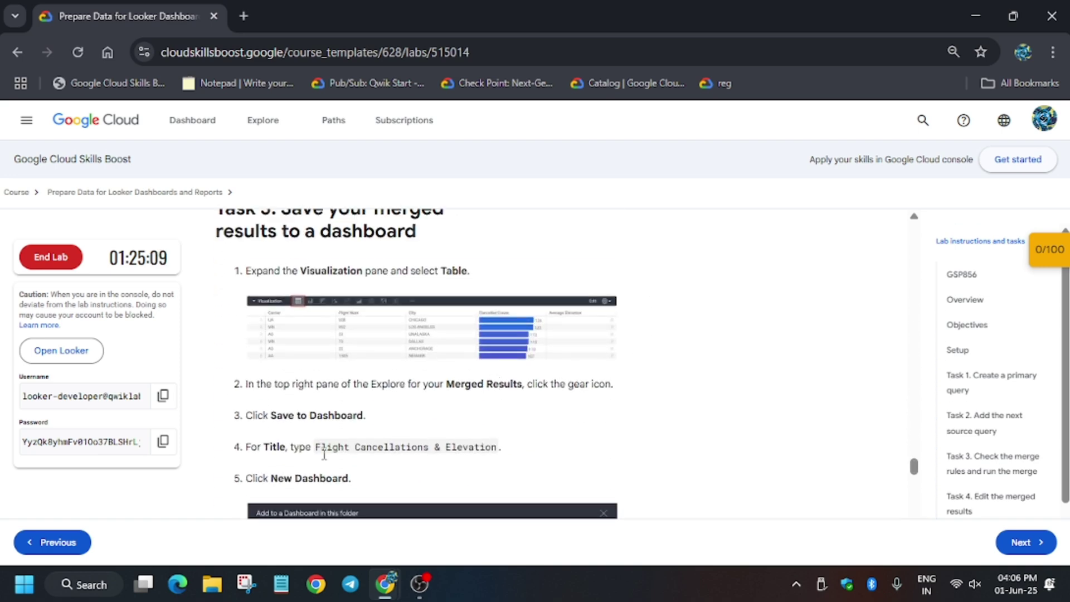
drag(318, 447, 490, 449)
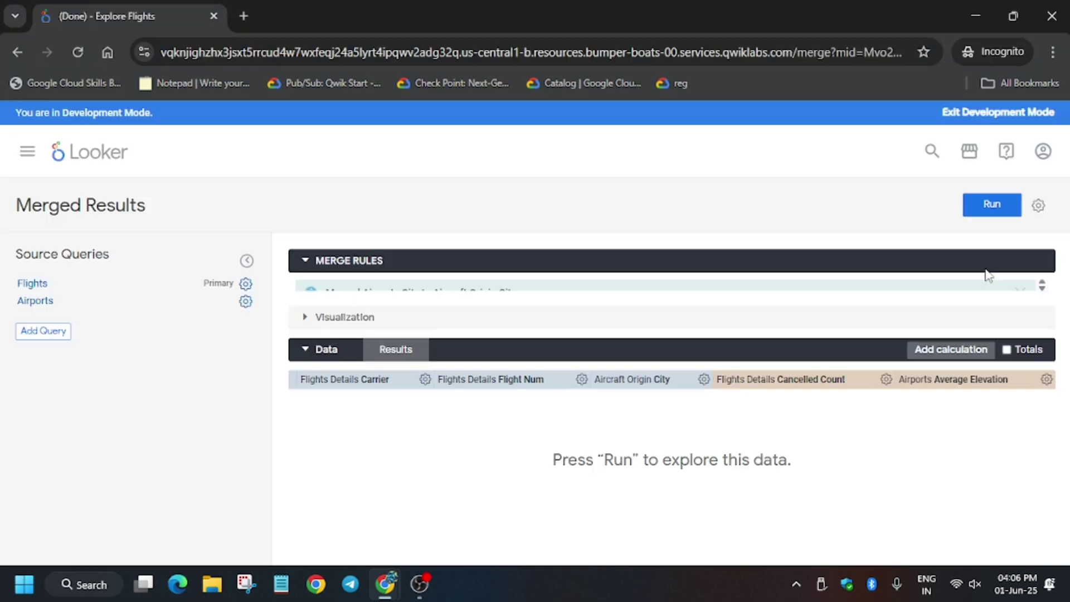
key(alt+Tab)
Choose Save to Dashboard from the merged results gear menu and start a new dashboard with the pasted name
click(1039, 207)
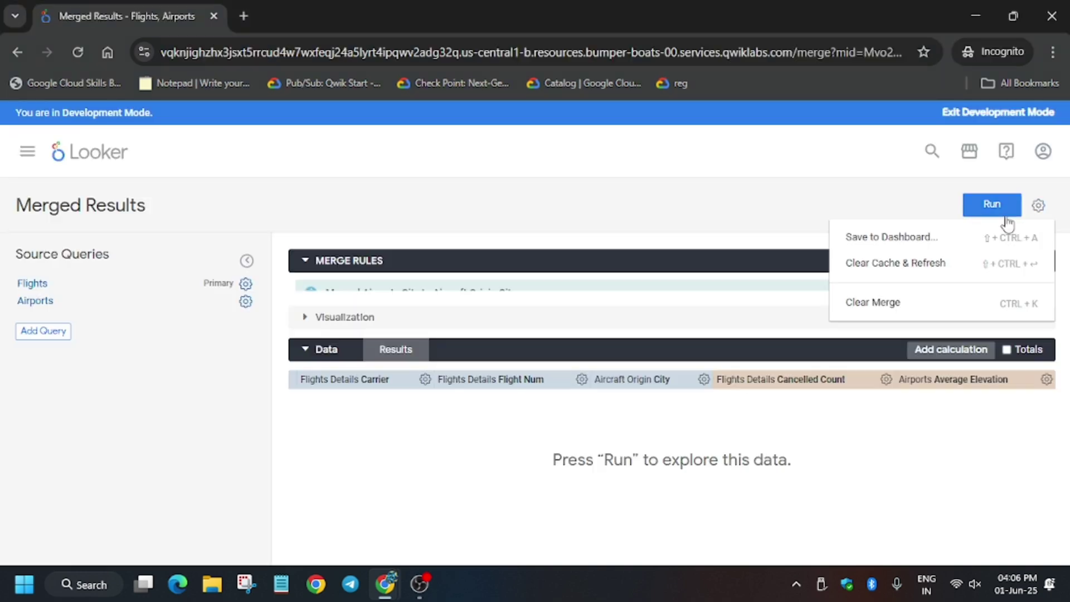
click(928, 238)
click(263, 544)
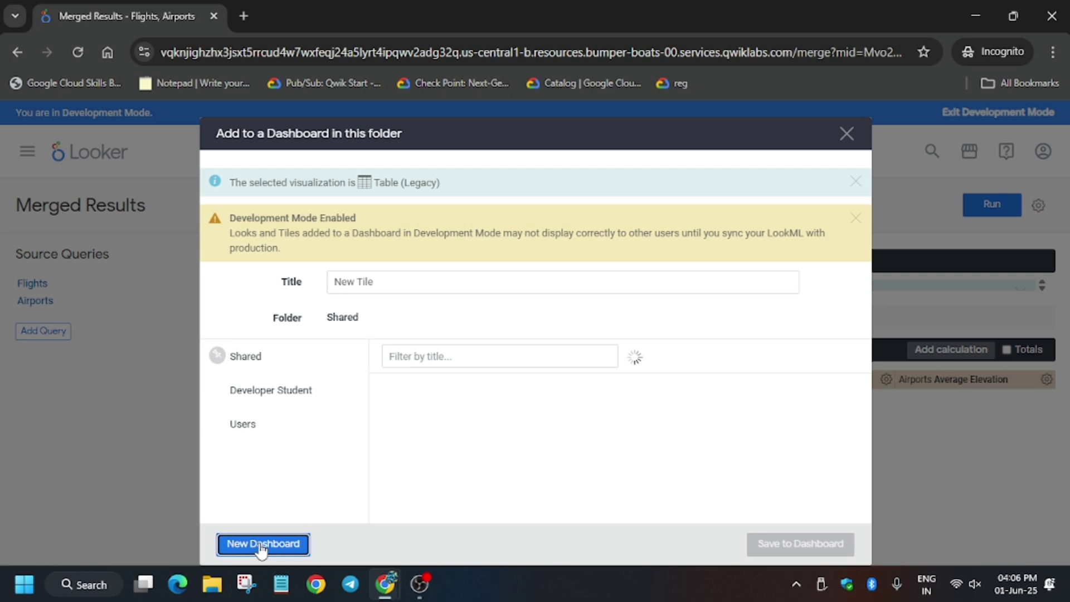
text(Flight Cancellations & Elevation)
click(601, 240)
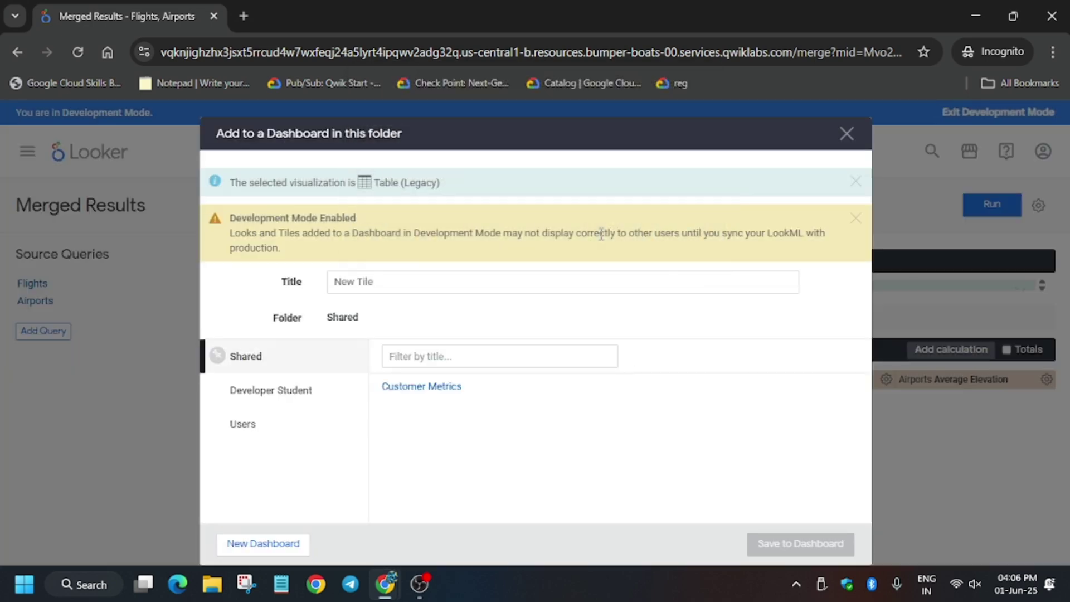
Replace the tile title 'New Tile' with 'Flight Cancellations & Elevation'
key(alt+Tab)
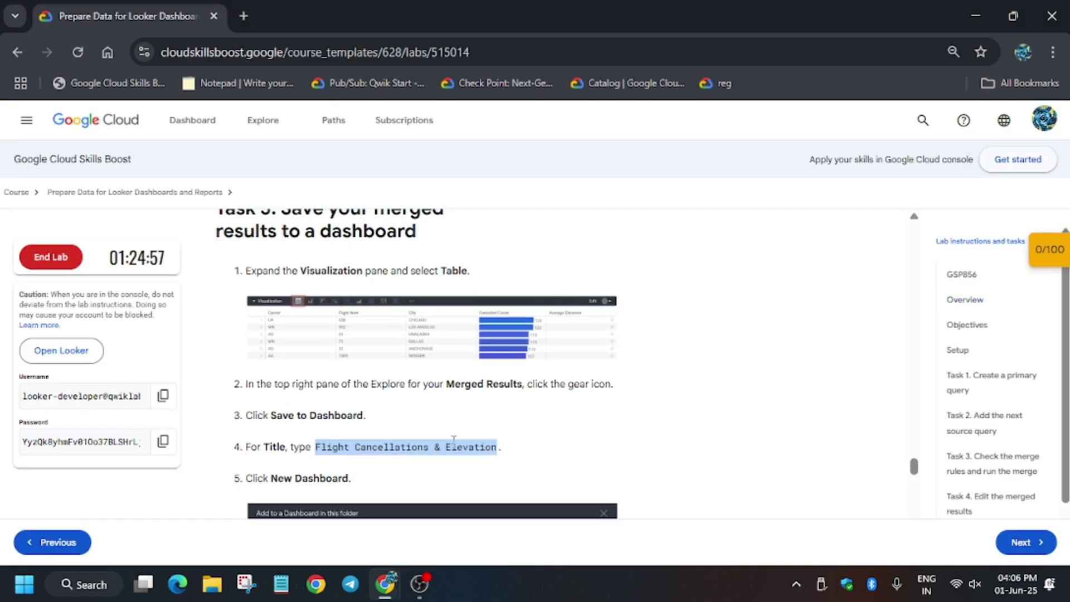
scroll(453, 440, down, 8)
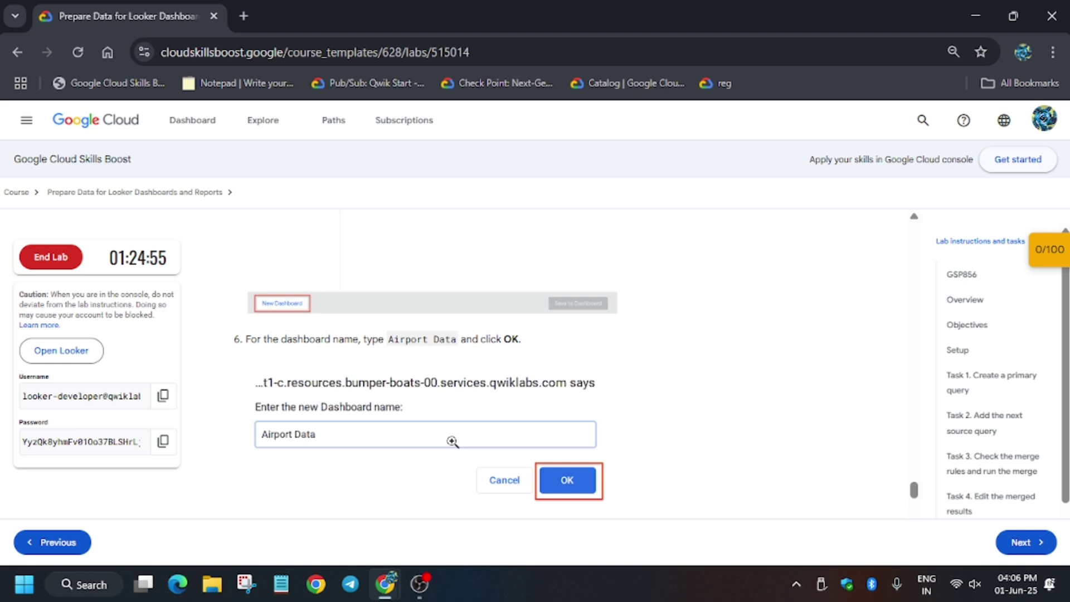
key(alt+Tab)
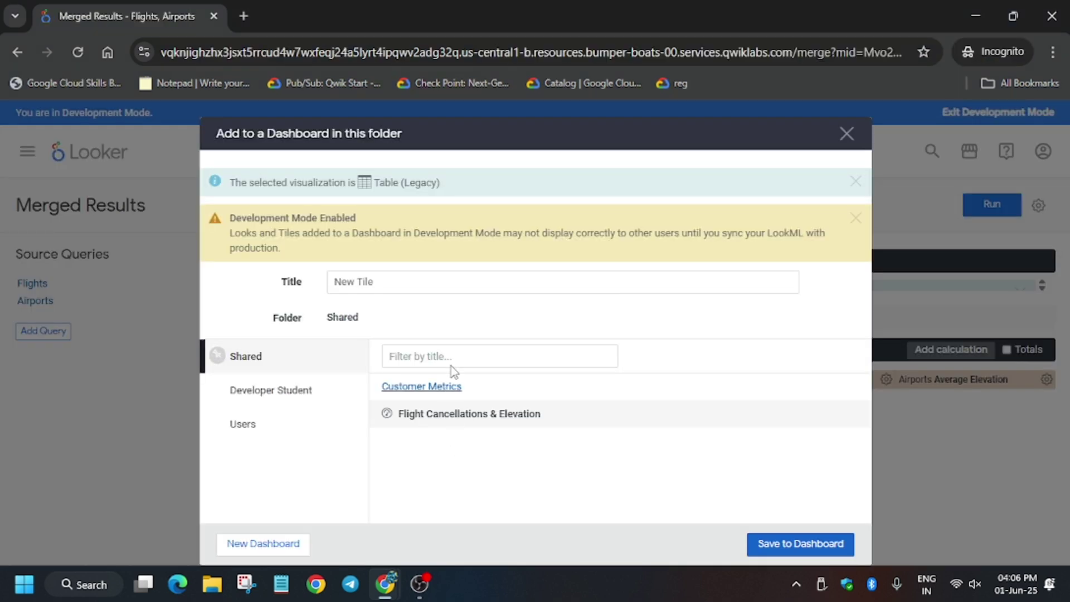
click(393, 278)
key(ctrl+a)
text(Flight Cancellations & Elevation)
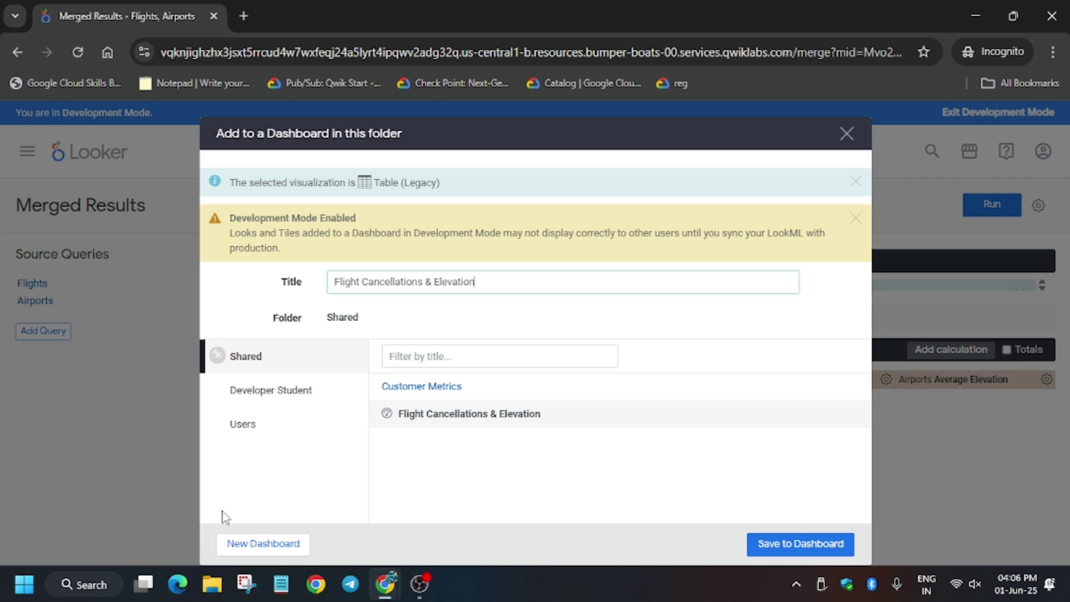
Copy the dashboard name 'Airport Data' from the lab instructions
key(alt+Tab)
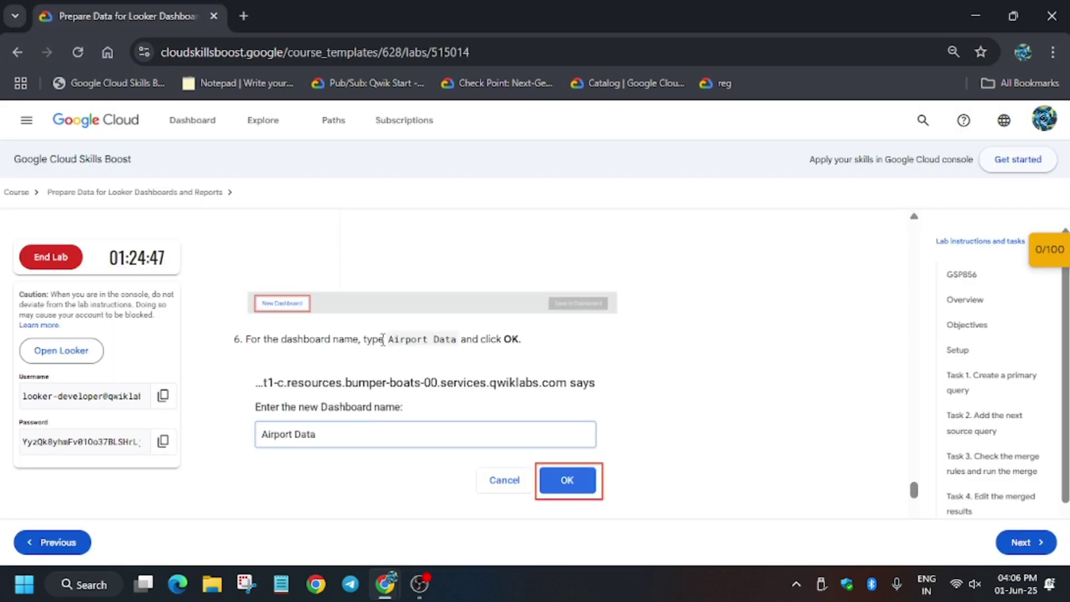
drag(388, 341, 459, 342)
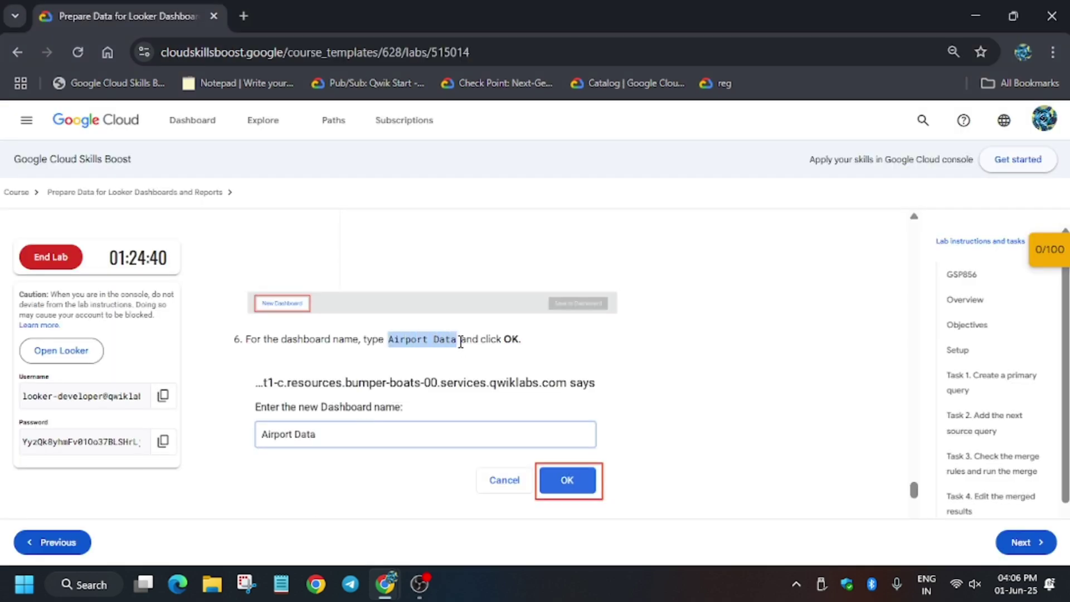
key(alt+Tab)
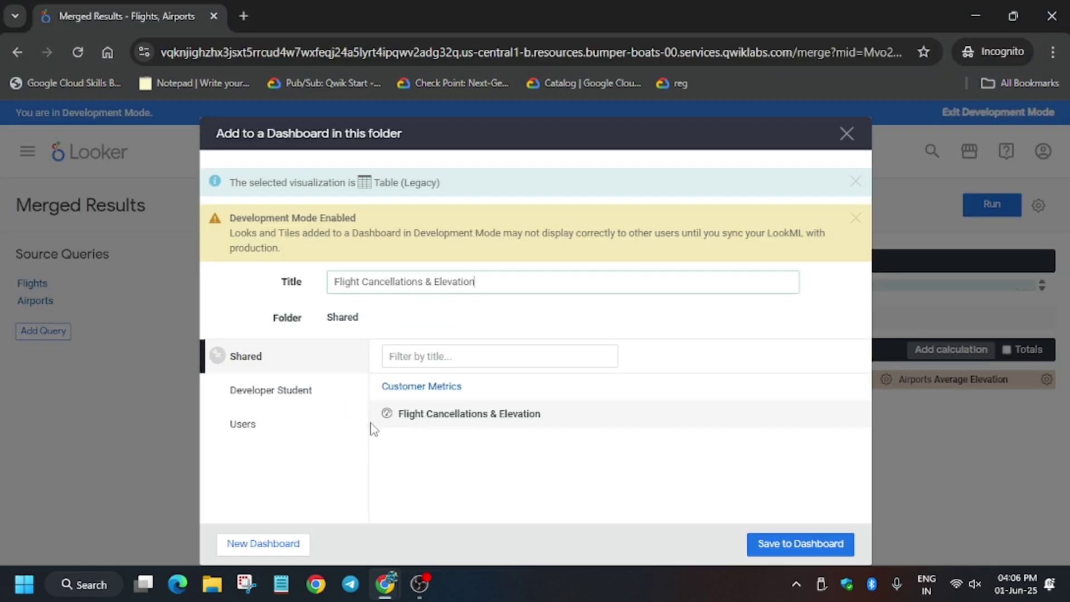
Start a new dashboard name, then copy 'Airport Data' again from the lab instructions
click(303, 546)
text(Airport Data)
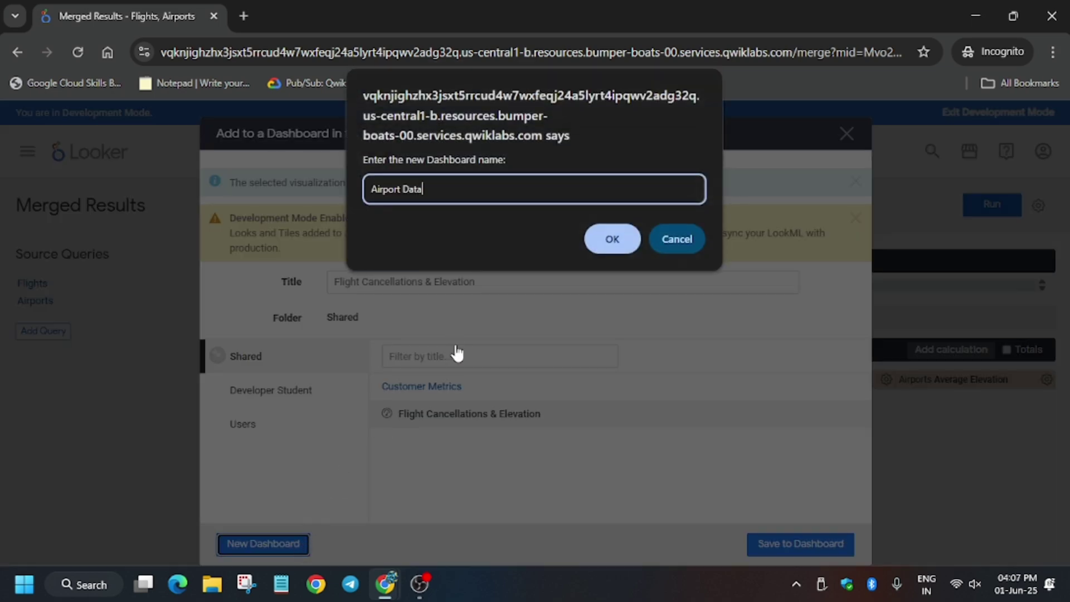
key(alt+Tab)
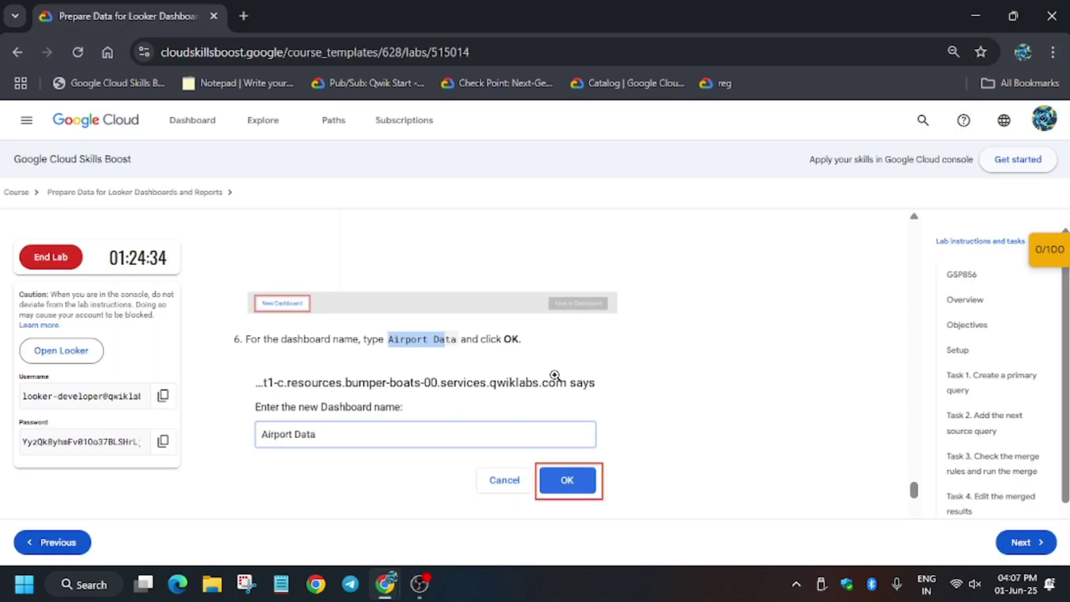
key(alt+Tab)
key(alt+Tab)
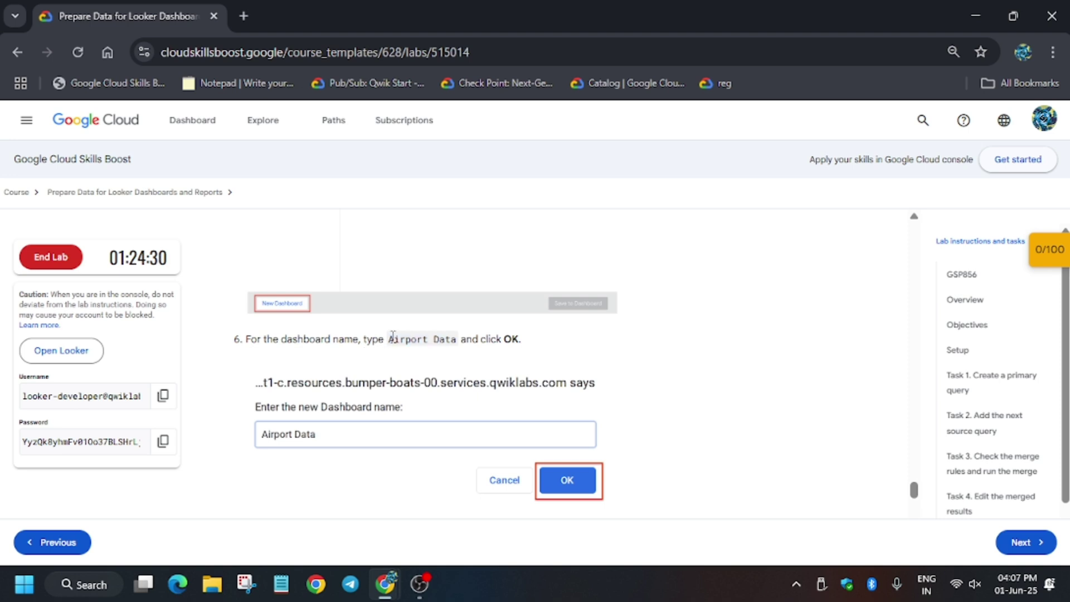
drag(392, 337, 457, 346)
key(ctrl+c)
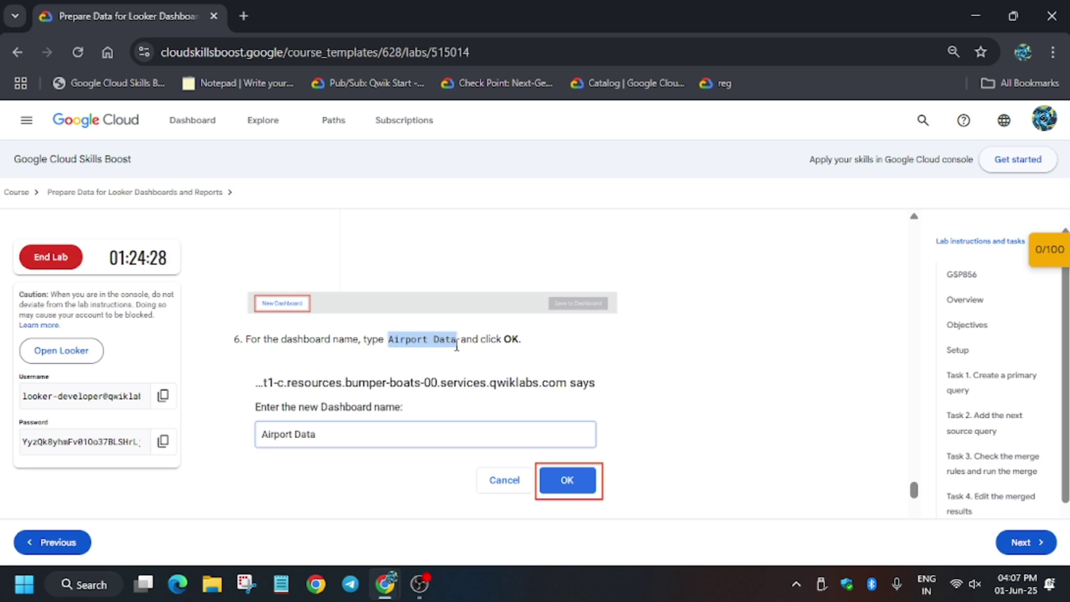
key(alt+Tab)
Create the 'Airport Data' dashboard, select it, and save the tile to it
click(282, 549)
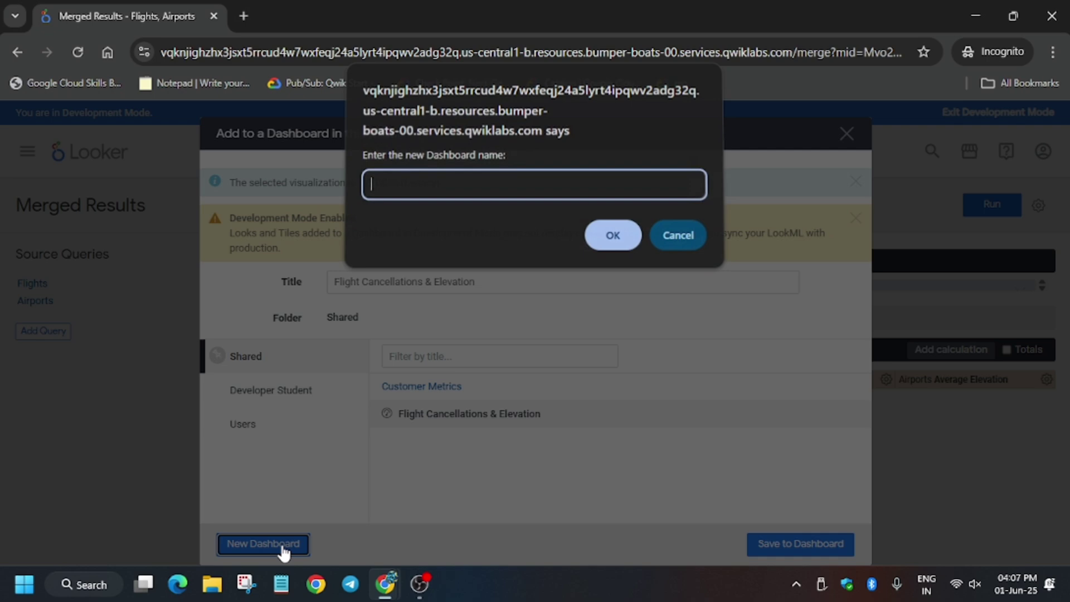
key(ctrl+v)
click(629, 249)
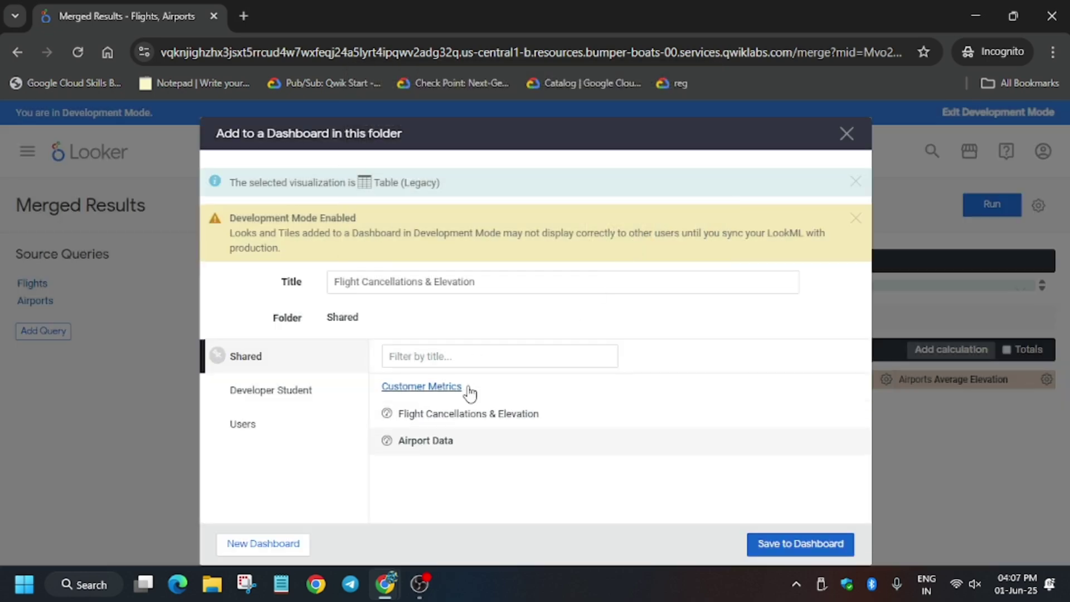
double_click(446, 446)
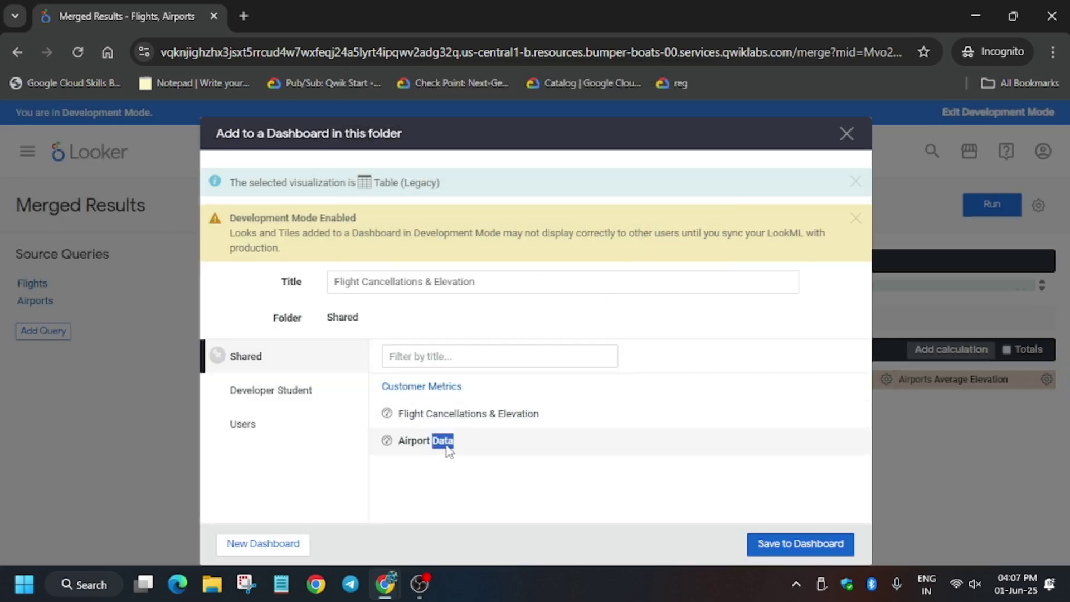
click(811, 536)
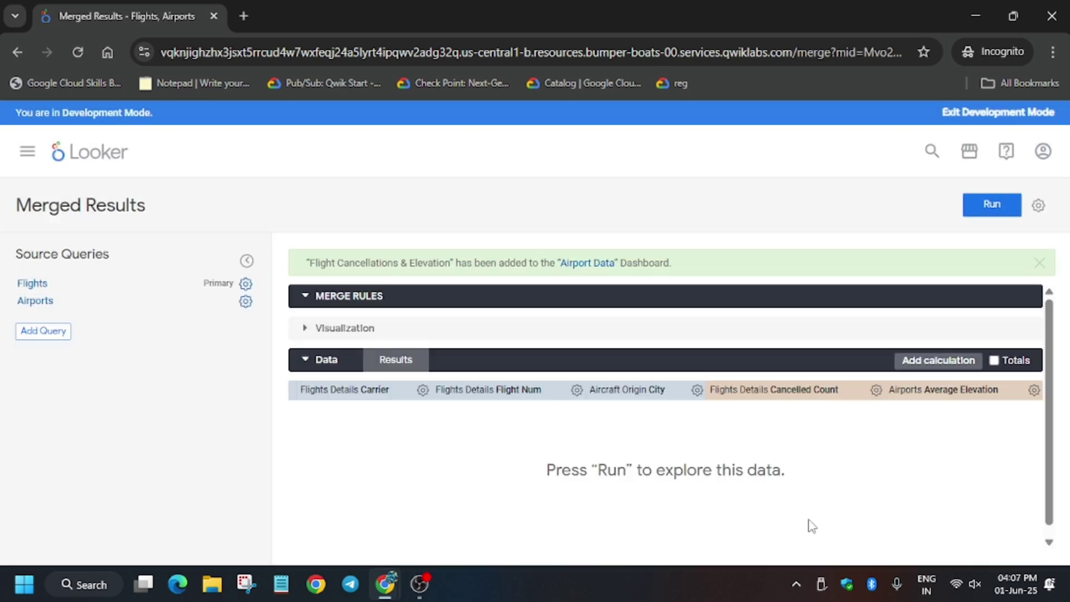
Run Check my progress for the dashboard task, then jump to GSP856 at the top
key(alt+Tab)
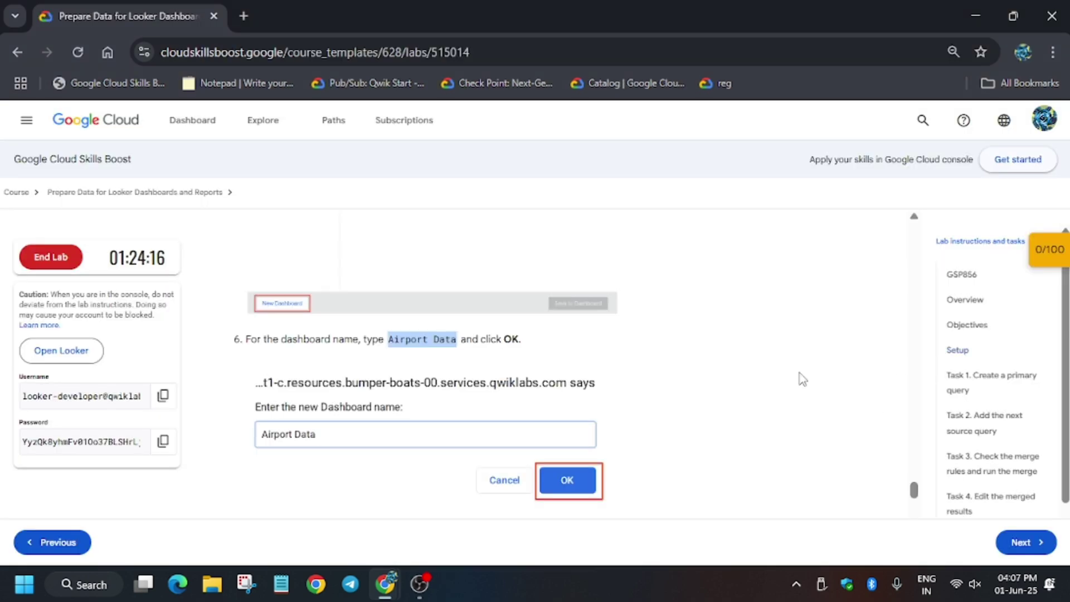
scroll(803, 379, down, 10)
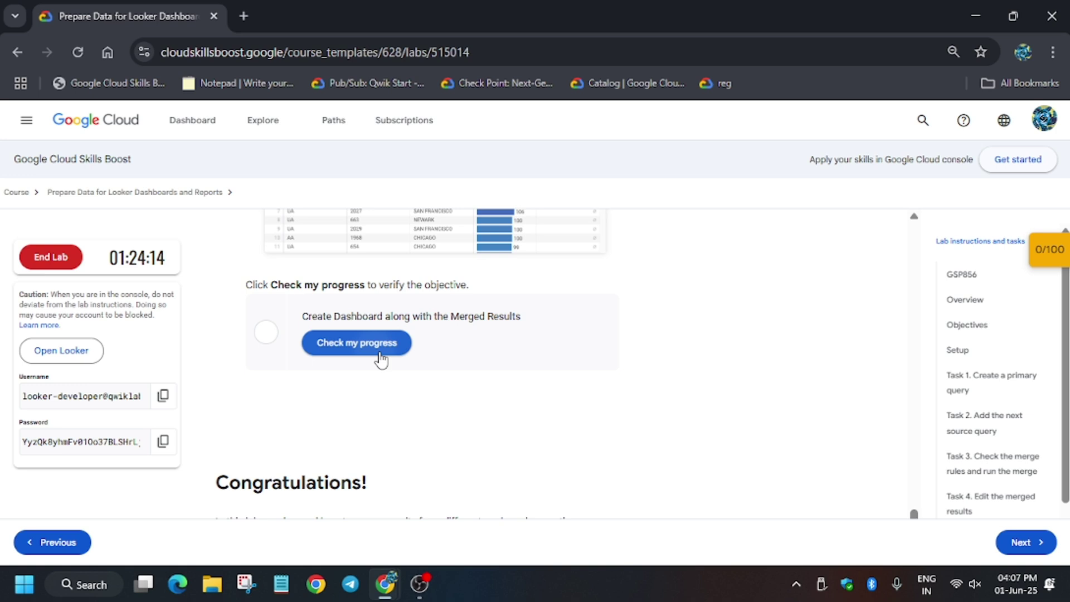
click(381, 358)
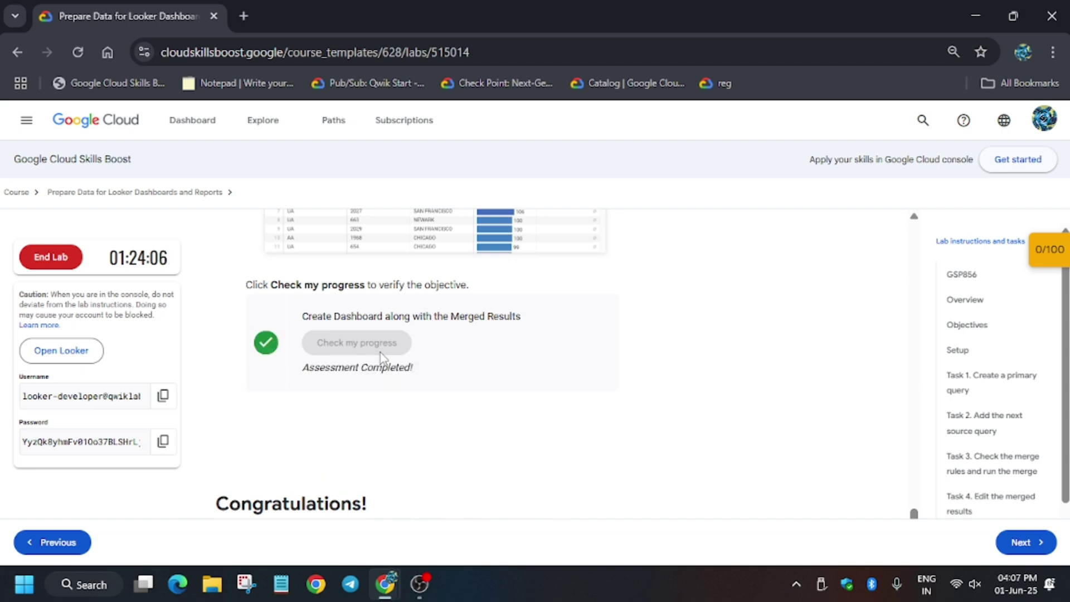
click(955, 283)
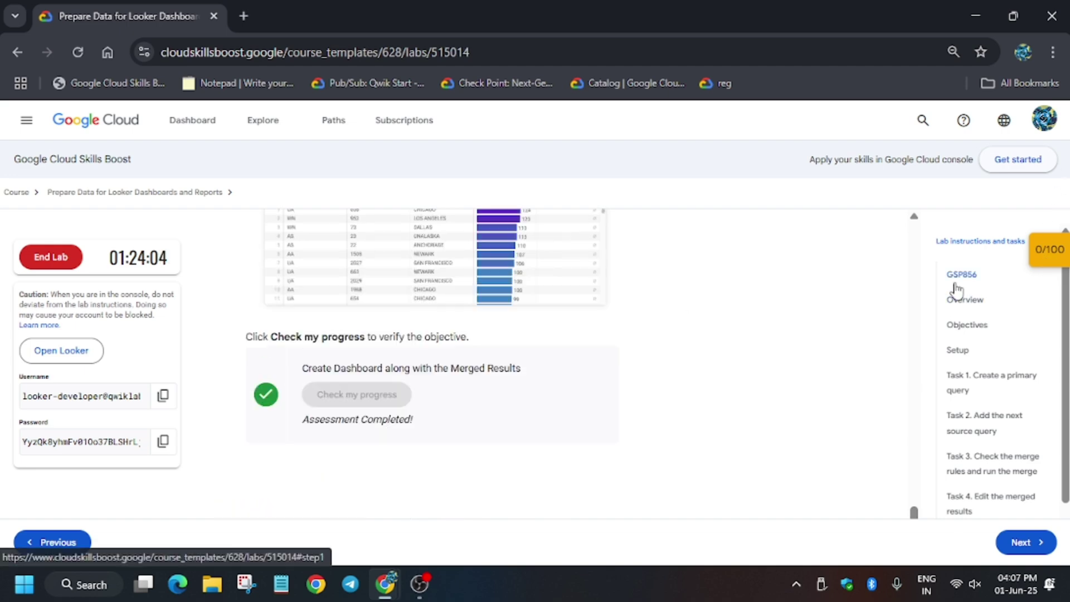
Recheck the dashboard checkpoint in the 0/100 Checkpoints panel, then collapse it
scroll(543, 351, up, 1)
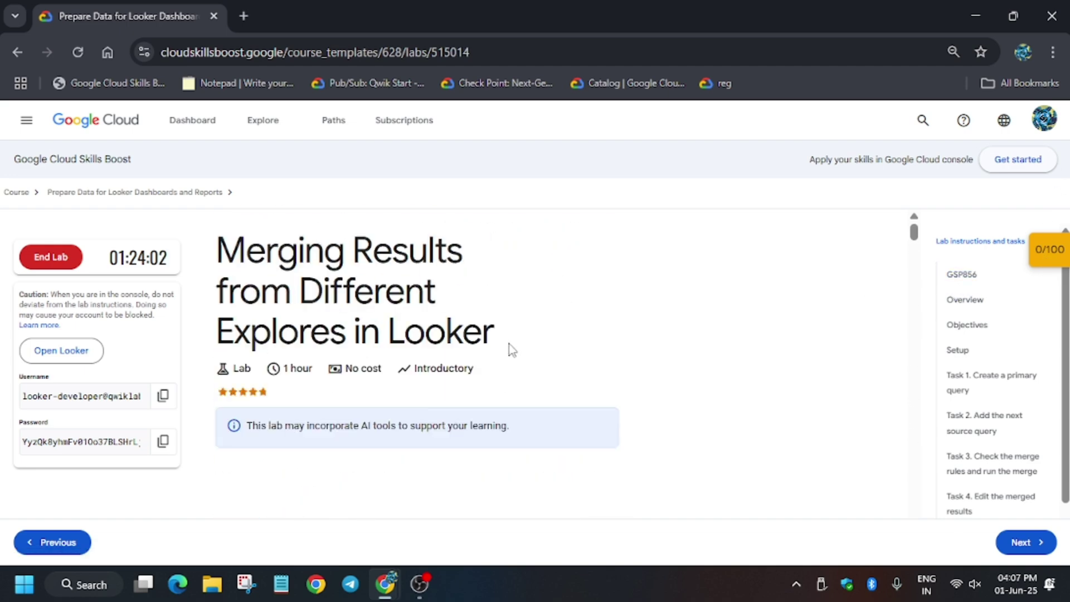
triple_click(467, 333)
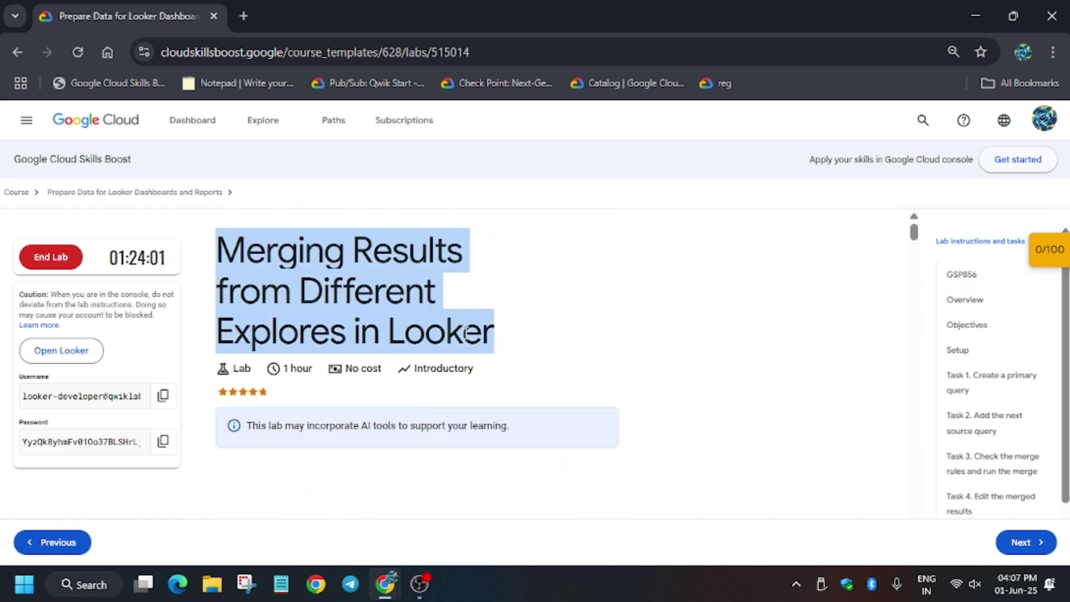
click(1045, 259)
click(986, 295)
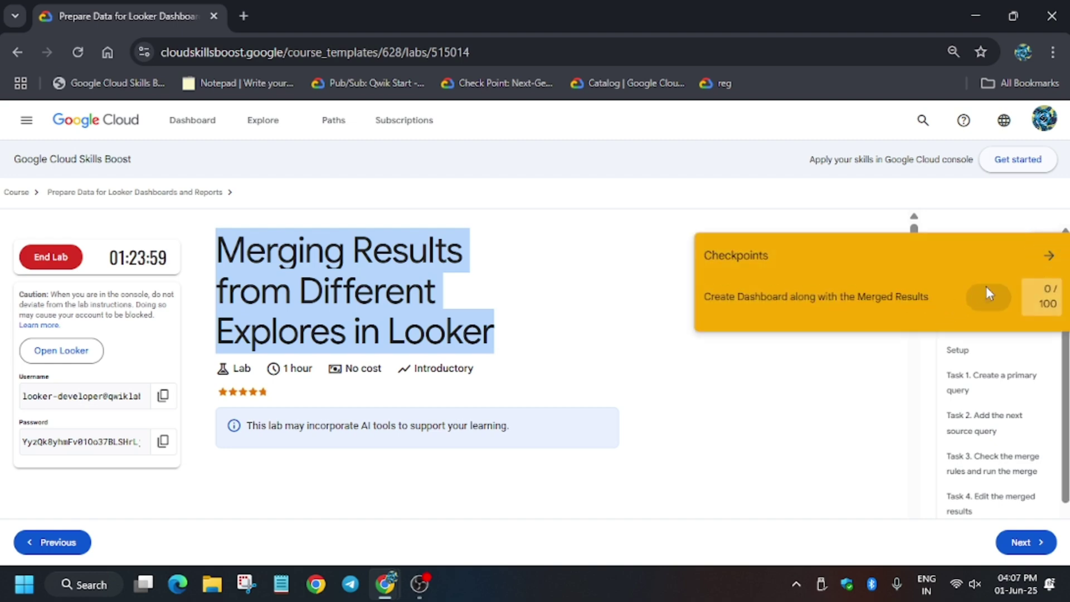
click(1051, 260)
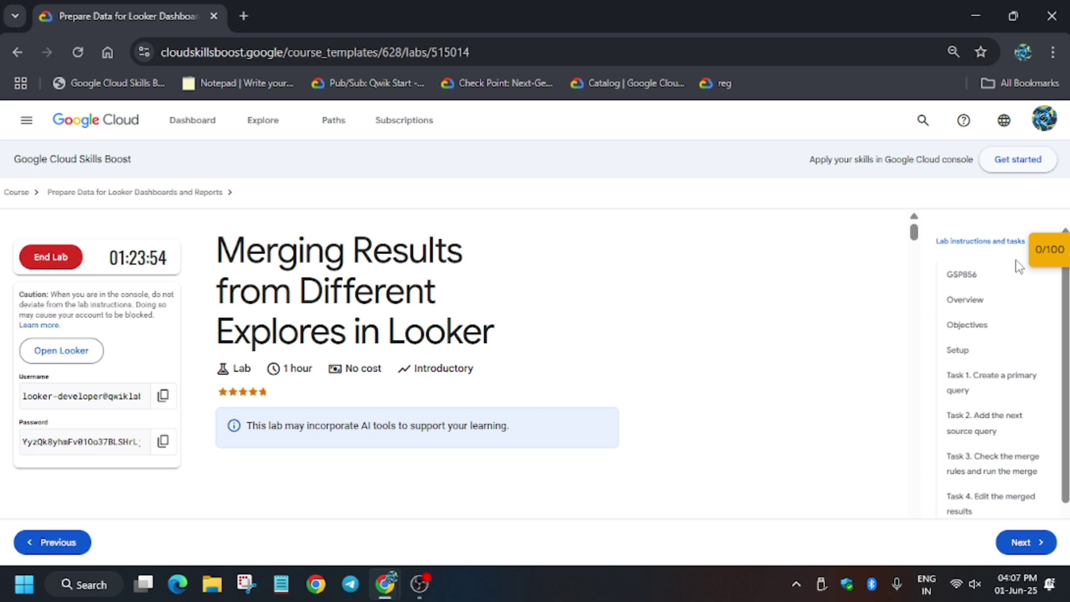
Reload the lab page to show 100/100, then end the lab and confirm
click(78, 53)
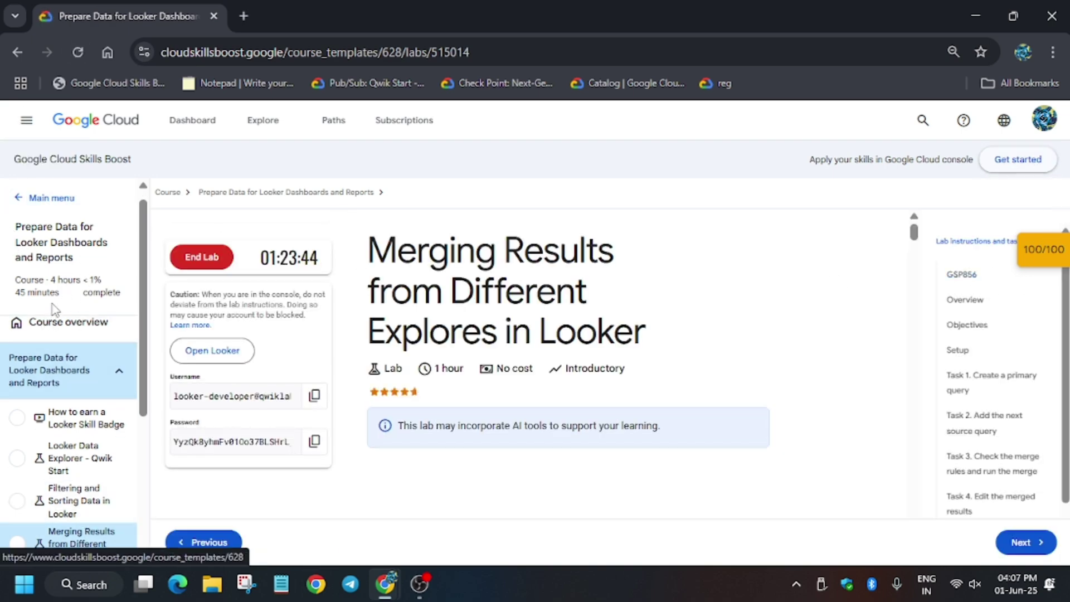
click(201, 257)
click(655, 376)
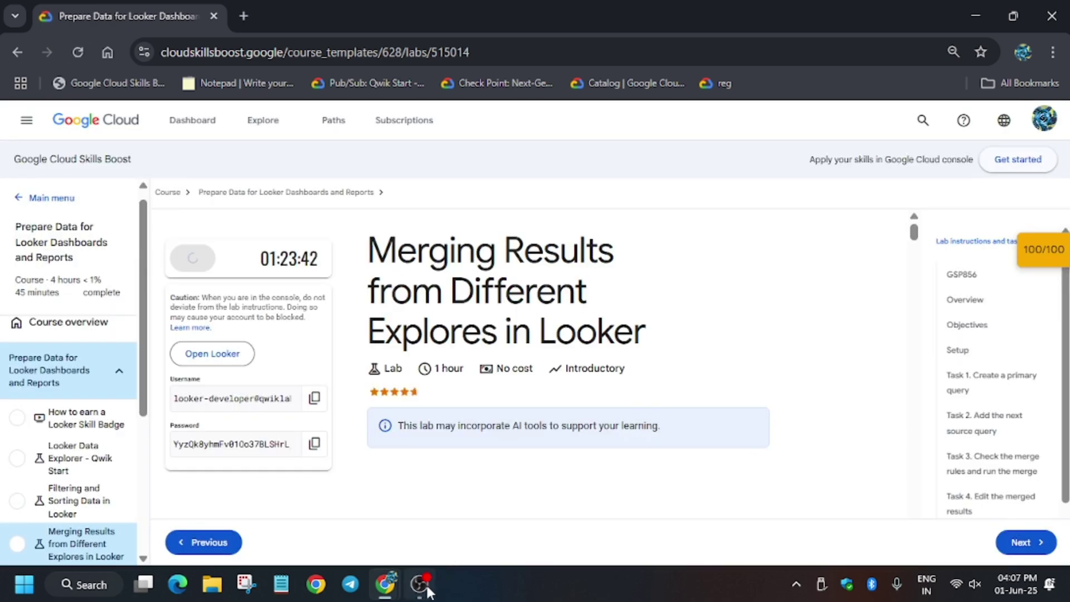